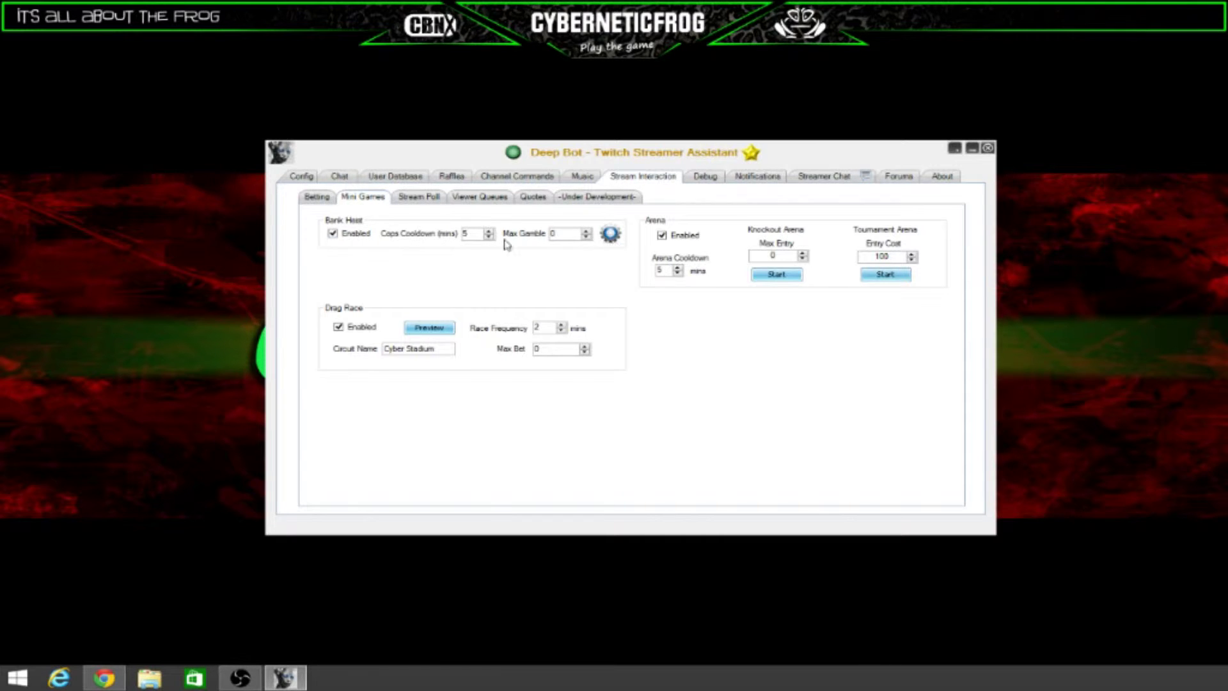
Toggle the Bank Heist game off and back on so it stays enabled
{"action": "left_click", "coordinate": [333, 234]}
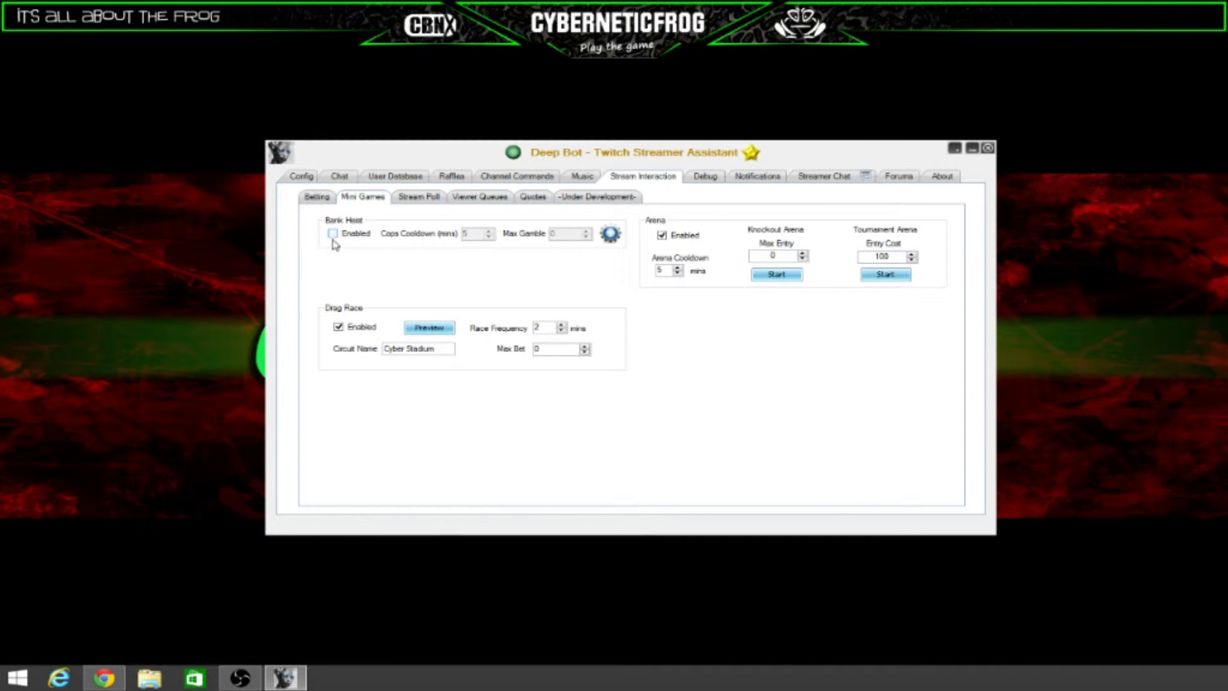
{"action": "left_click", "coordinate": [333, 234]}
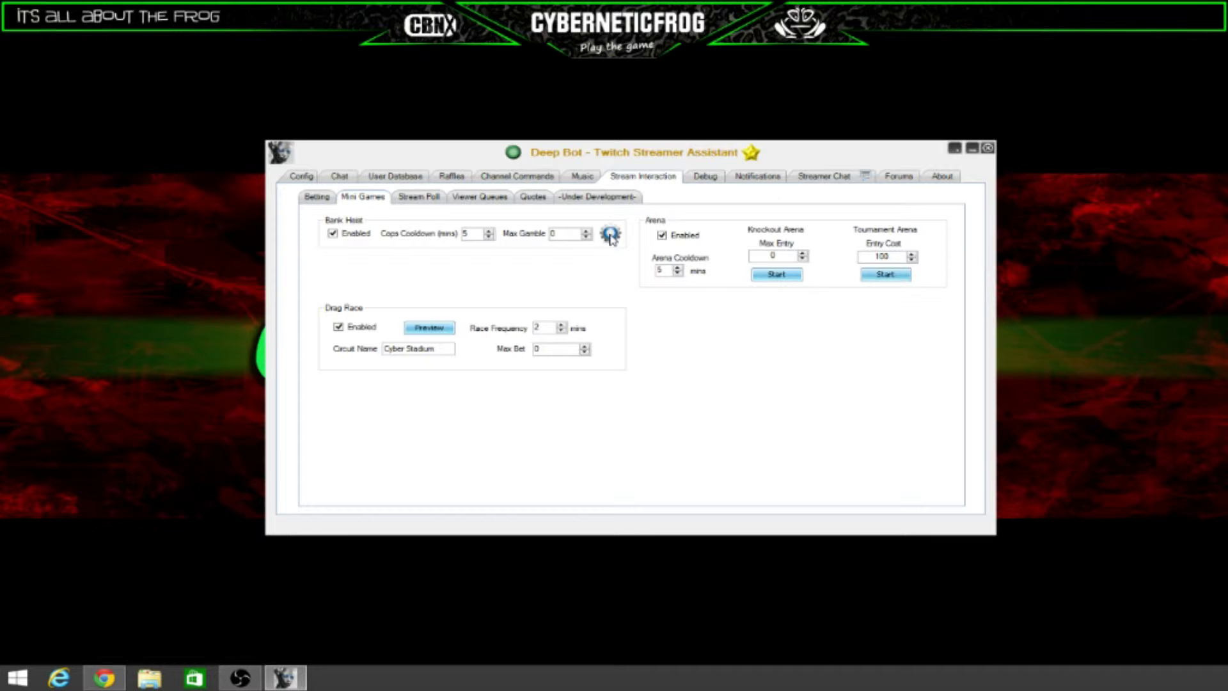
{"action": "left_click", "coordinate": [611, 237]}
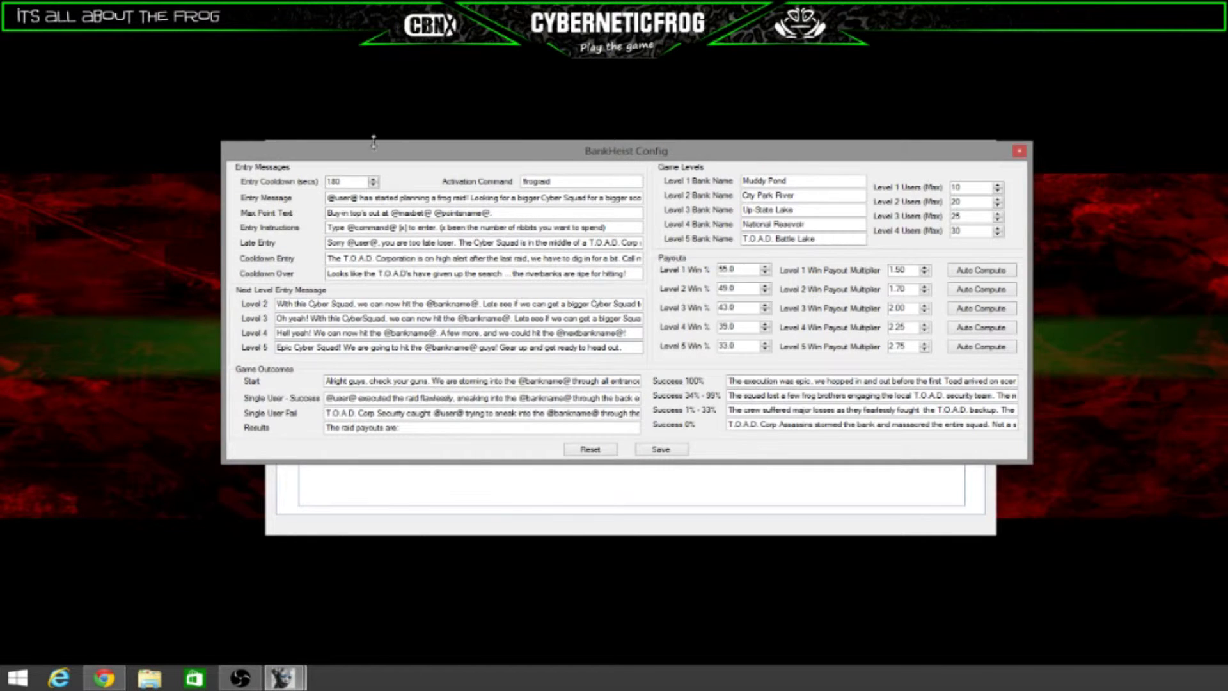
{"action": "left_click_drag", "start_coordinate": [558, 183], "coordinate": [513, 181]}
{"action": "left_click", "coordinate": [577, 183]}
{"action": "left_click", "coordinate": [374, 185]}
{"action": "double_click", "coordinate": [358, 199]}
{"action": "left_click_drag", "start_coordinate": [357, 199], "coordinate": [352, 199]}
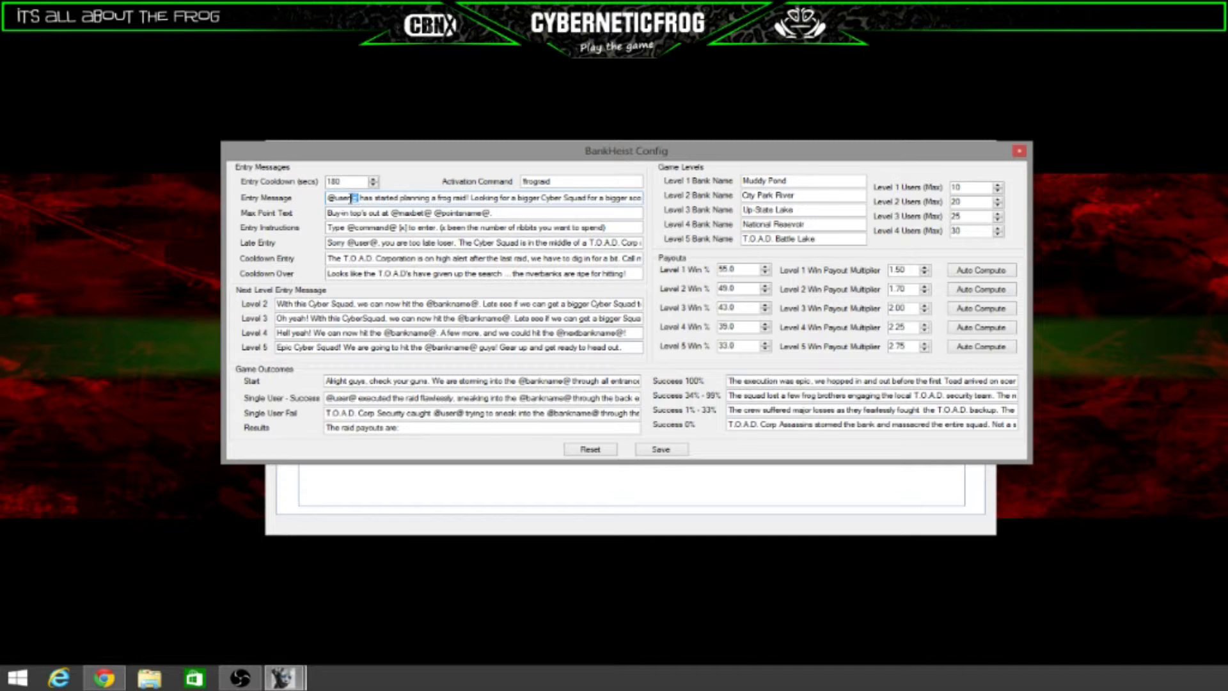
{"action": "left_click", "coordinate": [358, 198]}
{"action": "mouse_move", "coordinate": [479, 199]}
{"action": "left_mouse_down"}
{"action": "mouse_move", "coordinate": [666, 200]}
{"action": "mouse_move", "coordinate": [654, 207]}
{"action": "left_mouse_up"}
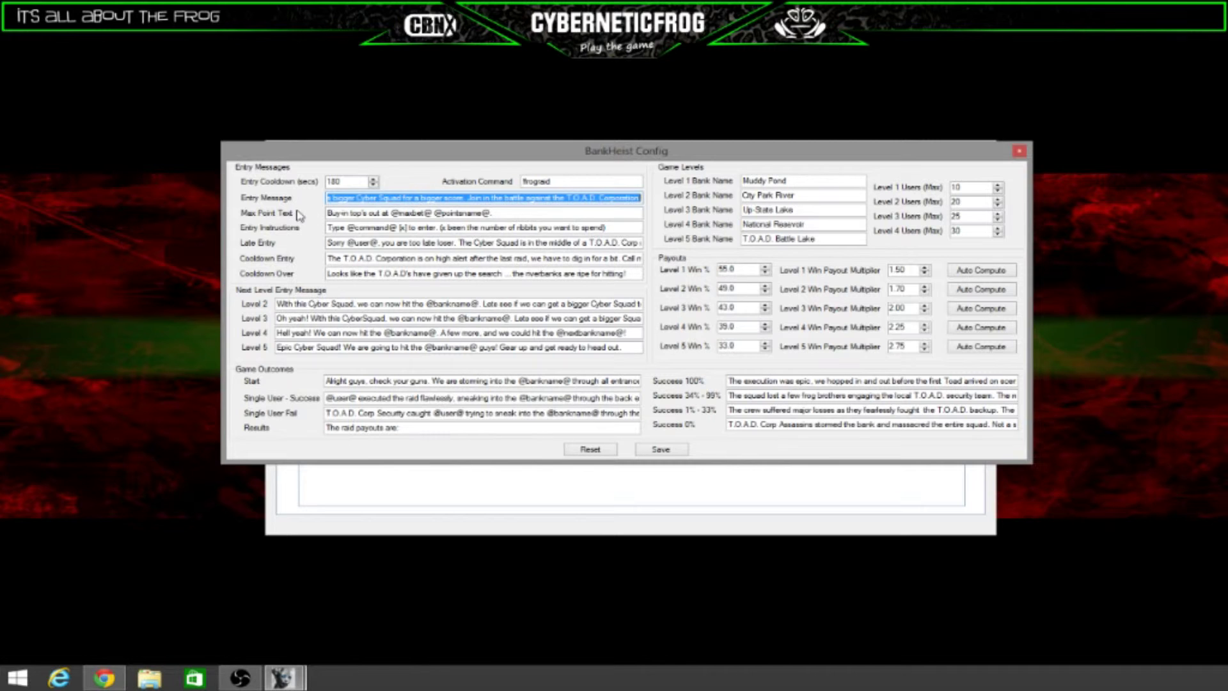
{"action": "left_click", "coordinate": [539, 214]}
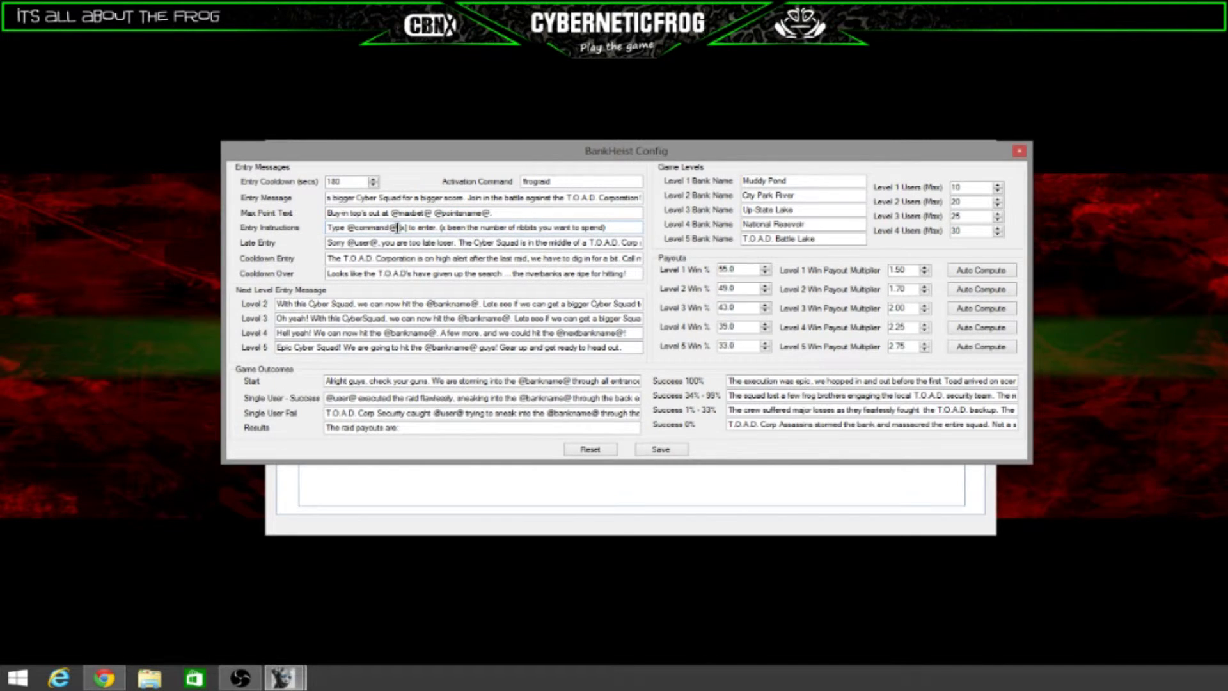
{"action": "left_click_drag", "start_coordinate": [399, 227], "coordinate": [349, 228]}
{"action": "left_click", "coordinate": [383, 228]}
{"action": "left_click_drag", "start_coordinate": [396, 228], "coordinate": [349, 227]}
{"action": "left_click", "coordinate": [399, 228]}
{"action": "mouse_move", "coordinate": [378, 243]}
{"action": "left_mouse_down"}
{"action": "mouse_move", "coordinate": [346, 243]}
{"action": "mouse_move", "coordinate": [377, 244]}
{"action": "left_mouse_up"}
{"action": "type", "text": ","}
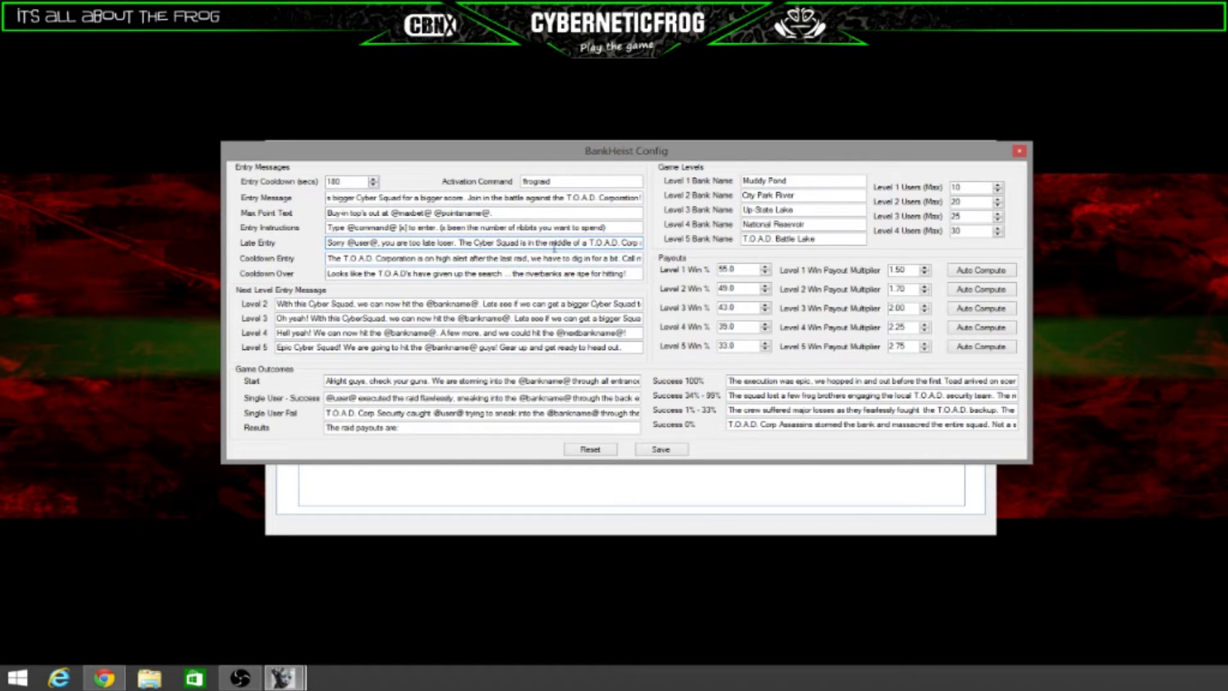
{"action": "left_click_drag", "start_coordinate": [558, 243], "coordinate": [644, 253]}
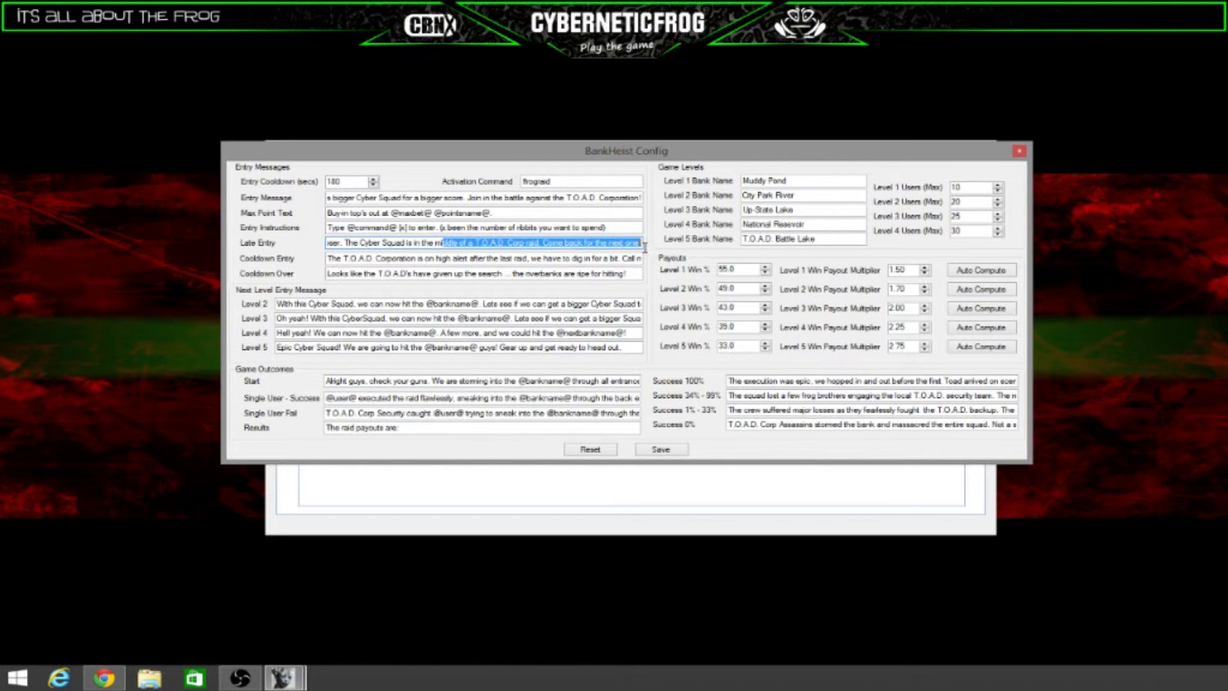
{"action": "left_click", "coordinate": [584, 243]}
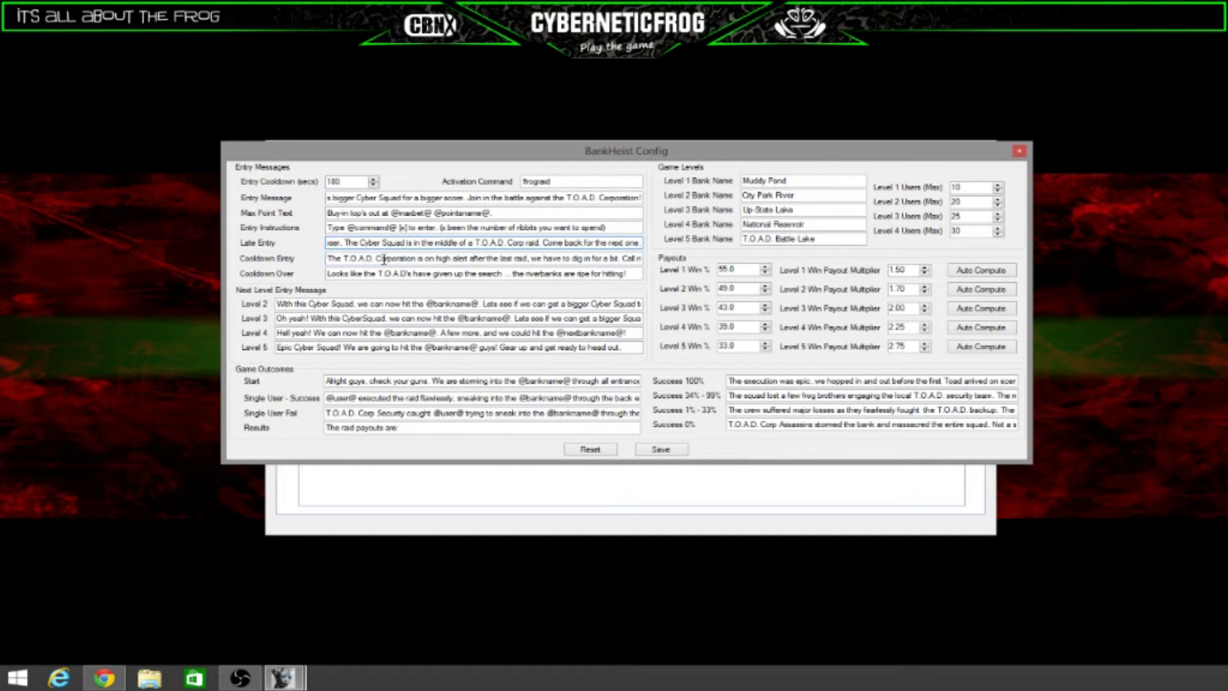
{"action": "left_click_drag", "start_coordinate": [601, 258], "coordinate": [669, 259]}
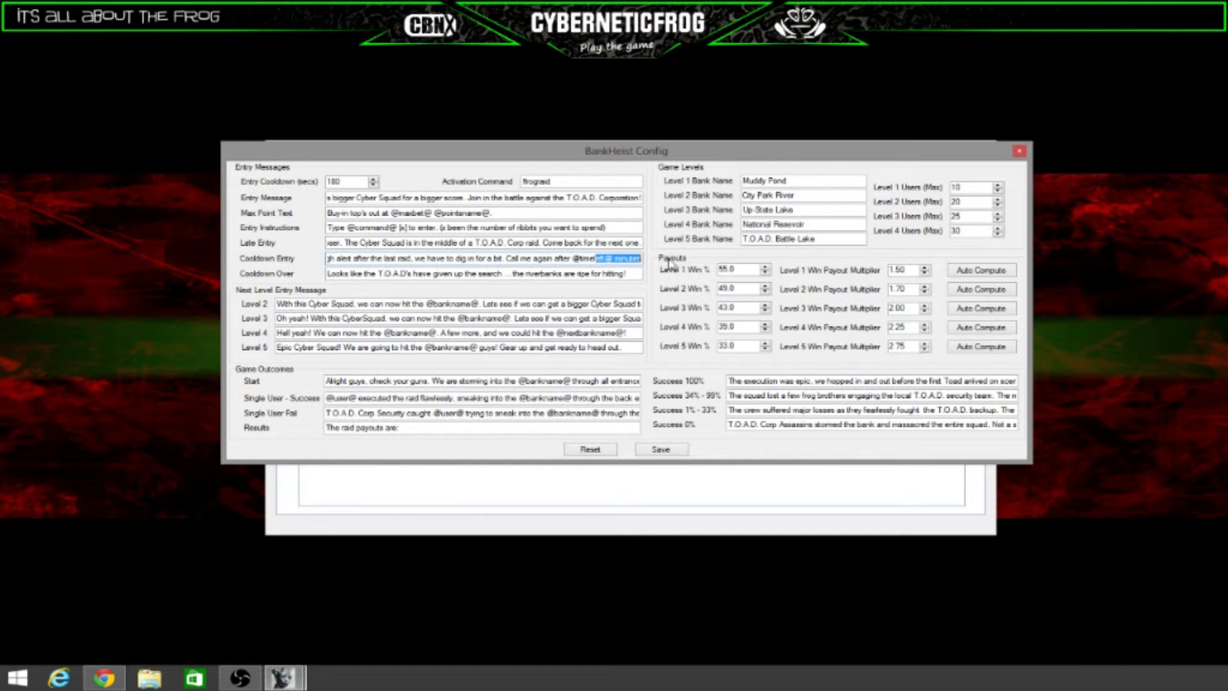
{"action": "left_click", "coordinate": [607, 259]}
{"action": "left_click_drag", "start_coordinate": [574, 258], "coordinate": [610, 261]}
{"action": "left_click", "coordinate": [633, 274]}
{"action": "mouse_move", "coordinate": [336, 277]}
{"action": "left_mouse_down"}
{"action": "mouse_move", "coordinate": [631, 283]}
{"action": "mouse_move", "coordinate": [322, 277]}
{"action": "left_mouse_up"}
{"action": "left_click", "coordinate": [797, 199]}
{"action": "left_click", "coordinate": [795, 210]}
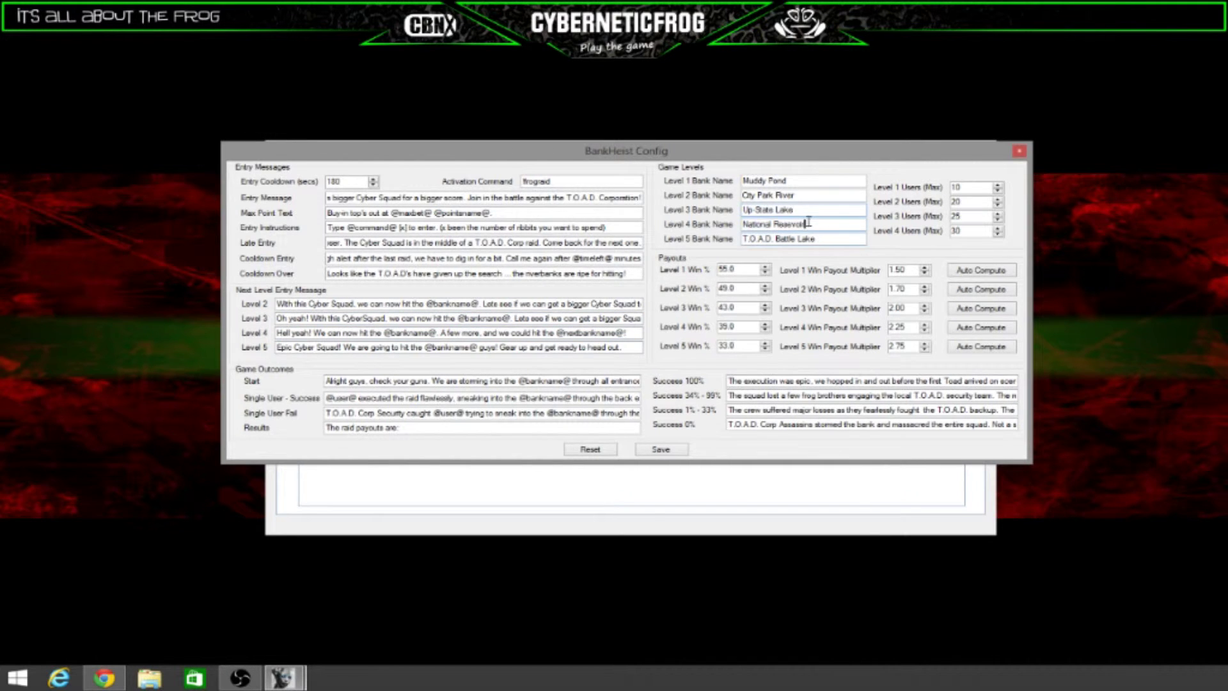
{"action": "left_click_drag", "start_coordinate": [807, 224], "coordinate": [734, 224]}
{"action": "left_click", "coordinate": [752, 225]}
{"action": "left_click_drag", "start_coordinate": [821, 241], "coordinate": [733, 240]}
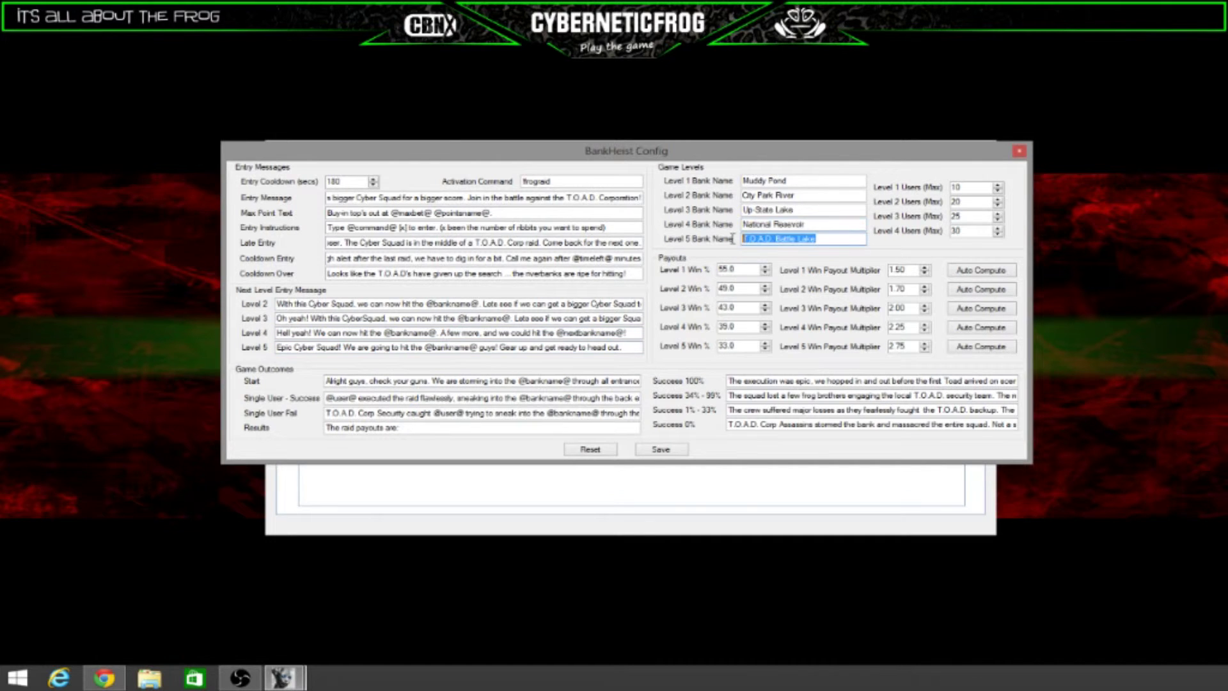
{"action": "left_click", "coordinate": [809, 242]}
{"action": "left_click_drag", "start_coordinate": [809, 242], "coordinate": [732, 243]}
{"action": "left_click", "coordinate": [809, 245]}
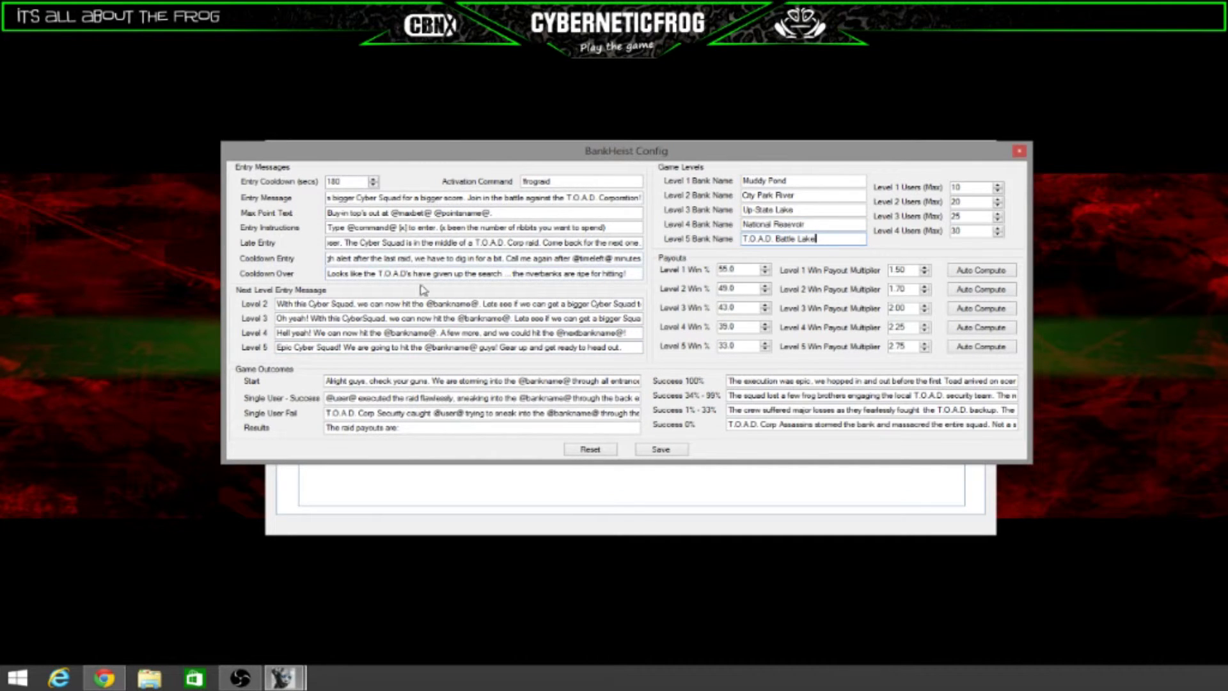
{"action": "left_click", "coordinate": [346, 303]}
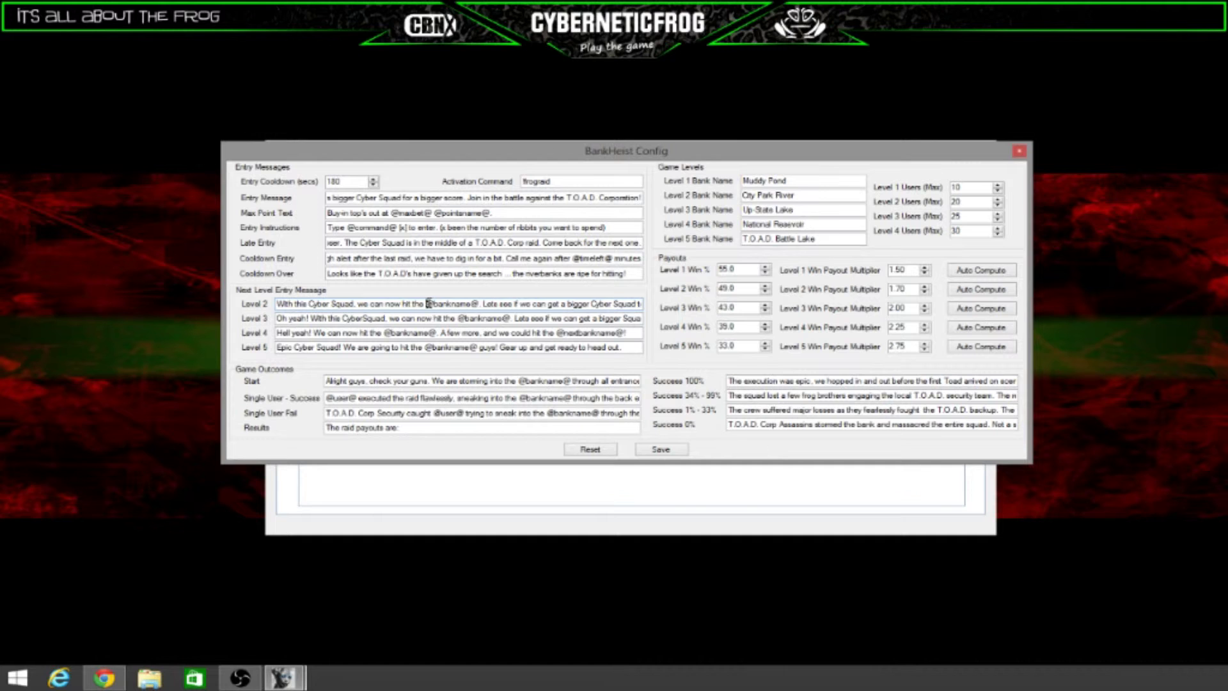
{"action": "left_click_drag", "start_coordinate": [427, 304], "coordinate": [474, 304]}
{"action": "left_click_drag", "start_coordinate": [475, 305], "coordinate": [479, 305]}
{"action": "left_click", "coordinate": [529, 301]}
{"action": "left_click", "coordinate": [568, 304]}
{"action": "left_click_drag", "start_coordinate": [567, 303], "coordinate": [663, 307]}
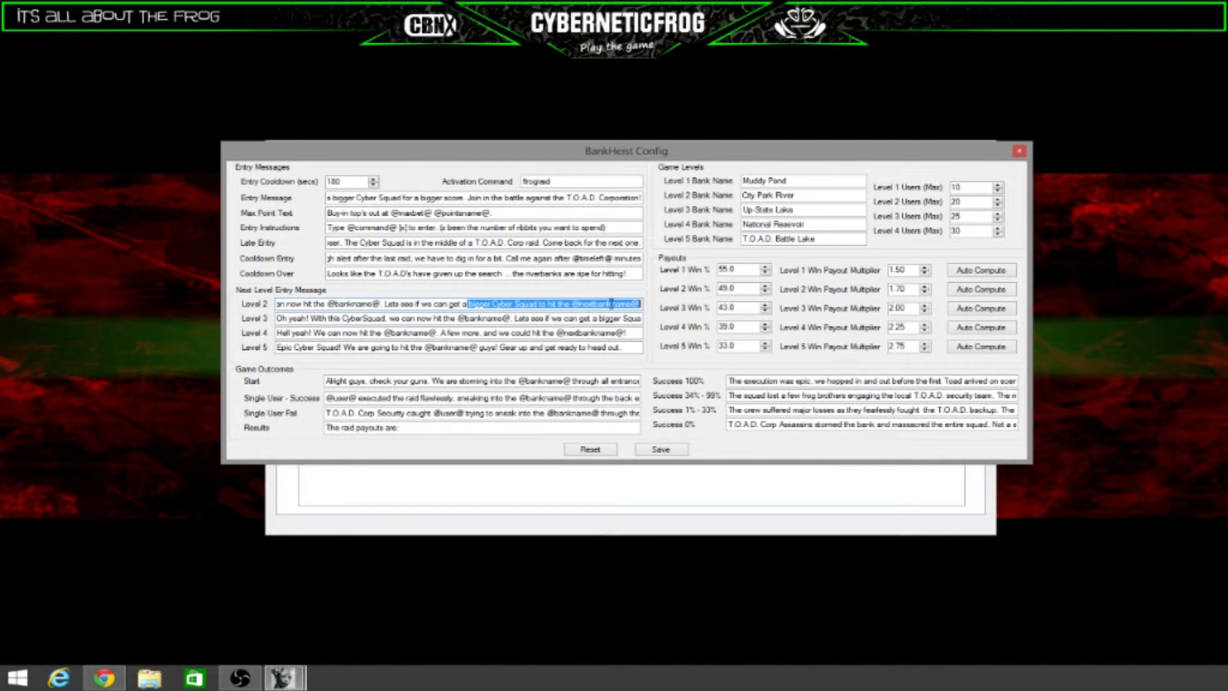
{"action": "left_click", "coordinate": [611, 304]}
{"action": "left_click_drag", "start_coordinate": [575, 304], "coordinate": [641, 305]}
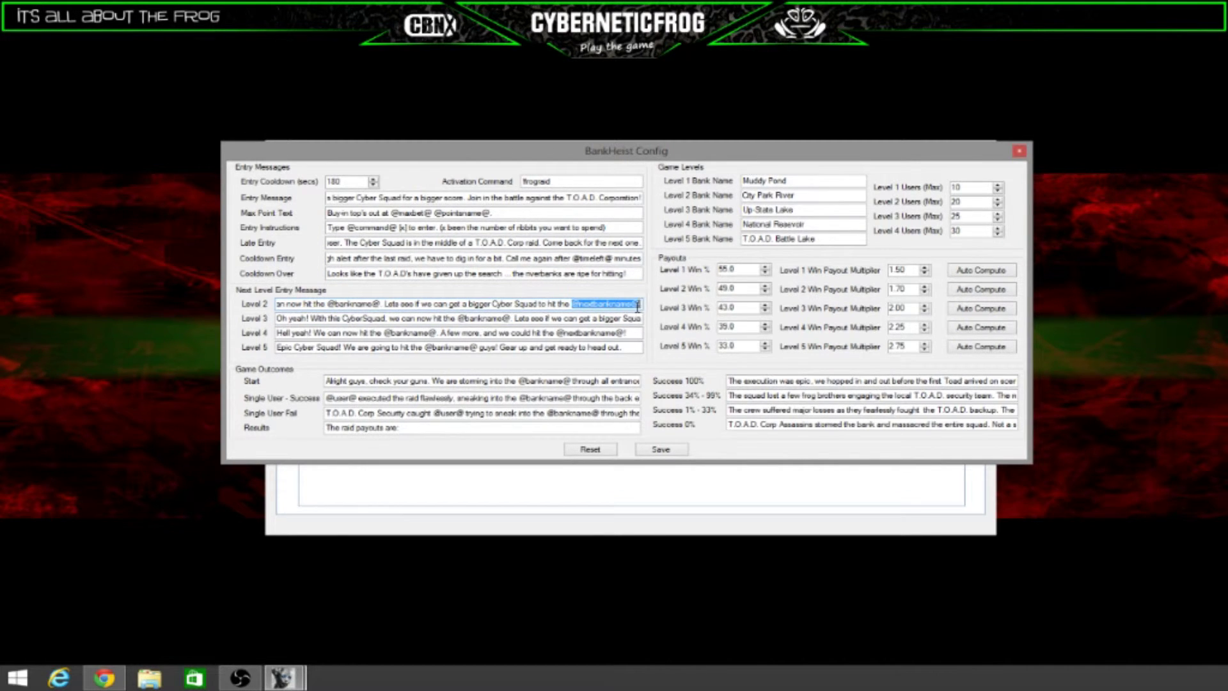
{"action": "left_click", "coordinate": [797, 182]}
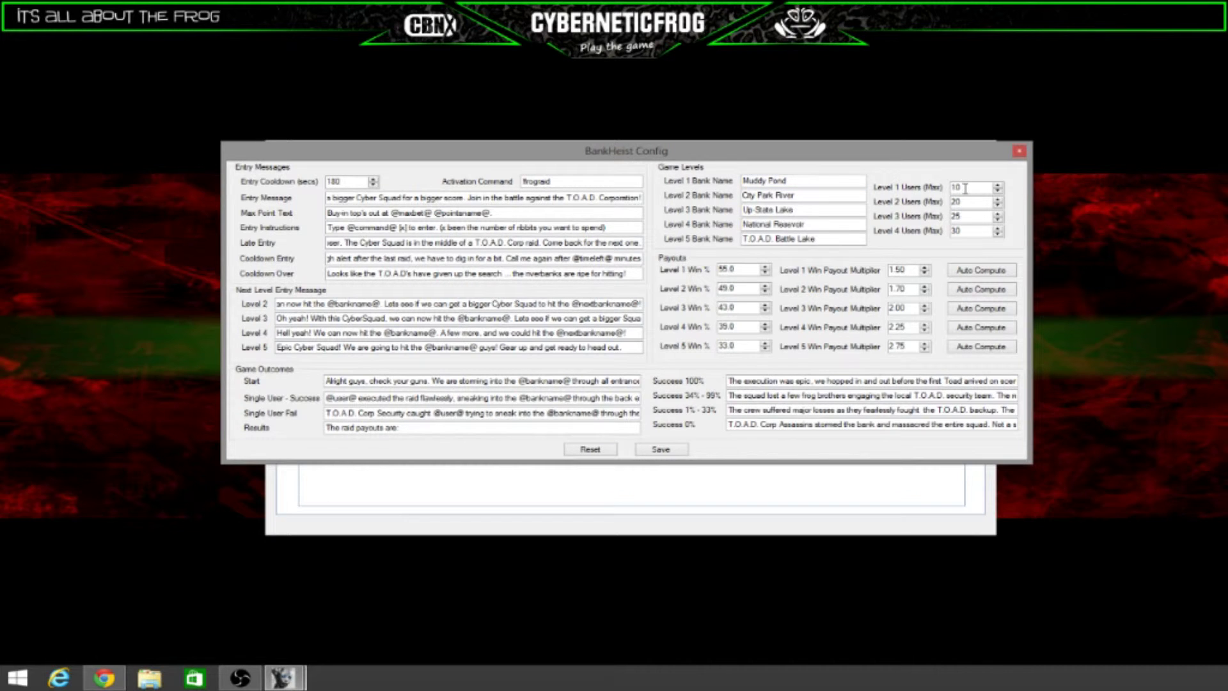
{"action": "left_click", "coordinate": [965, 188]}
{"action": "mouse_move", "coordinate": [822, 239]}
{"action": "left_mouse_down"}
{"action": "mouse_move", "coordinate": [742, 239]}
{"action": "mouse_move", "coordinate": [790, 242]}
{"action": "left_mouse_up"}
{"action": "left_click", "coordinate": [829, 242]}
{"action": "double_click", "coordinate": [522, 380]}
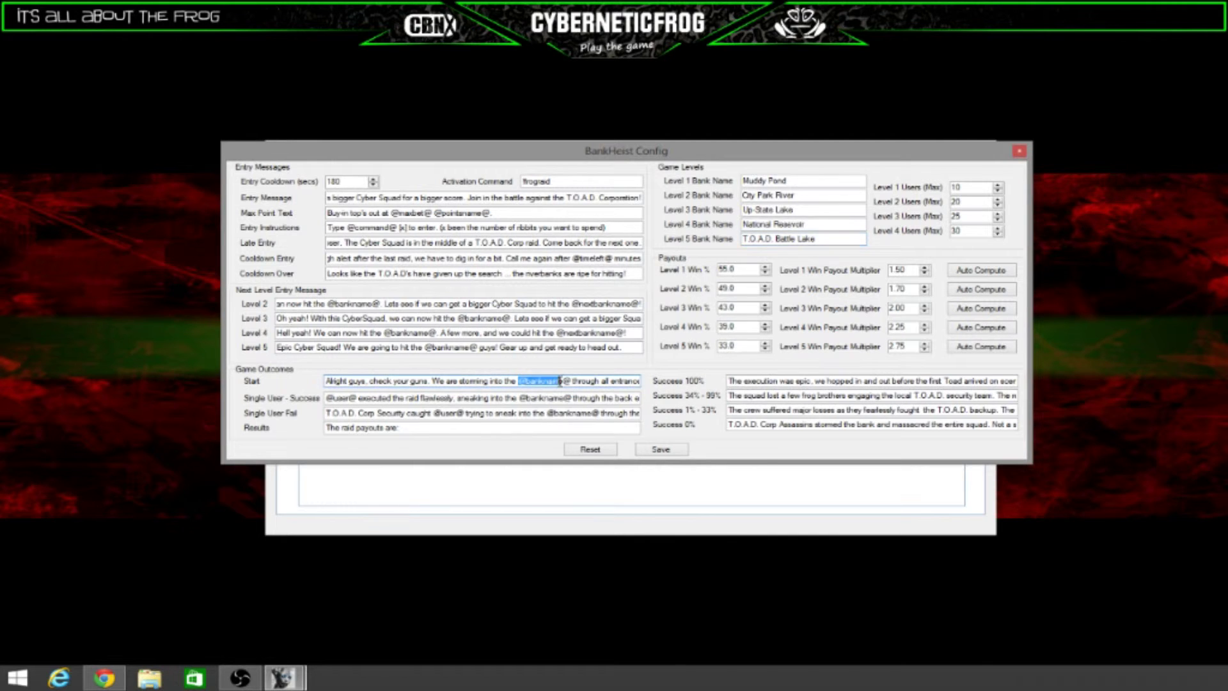
{"action": "left_click", "coordinate": [789, 180]}
{"action": "left_click", "coordinate": [802, 196]}
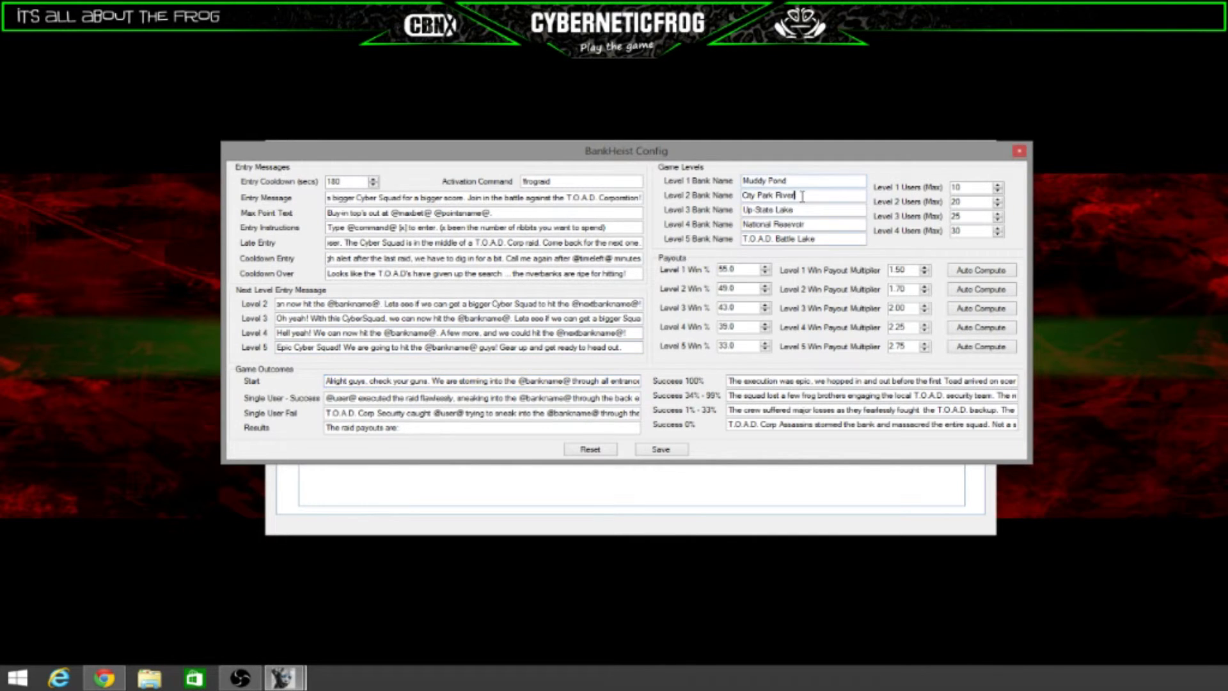
{"action": "left_click", "coordinate": [816, 238]}
{"action": "left_click_drag", "start_coordinate": [571, 380], "coordinate": [653, 382]}
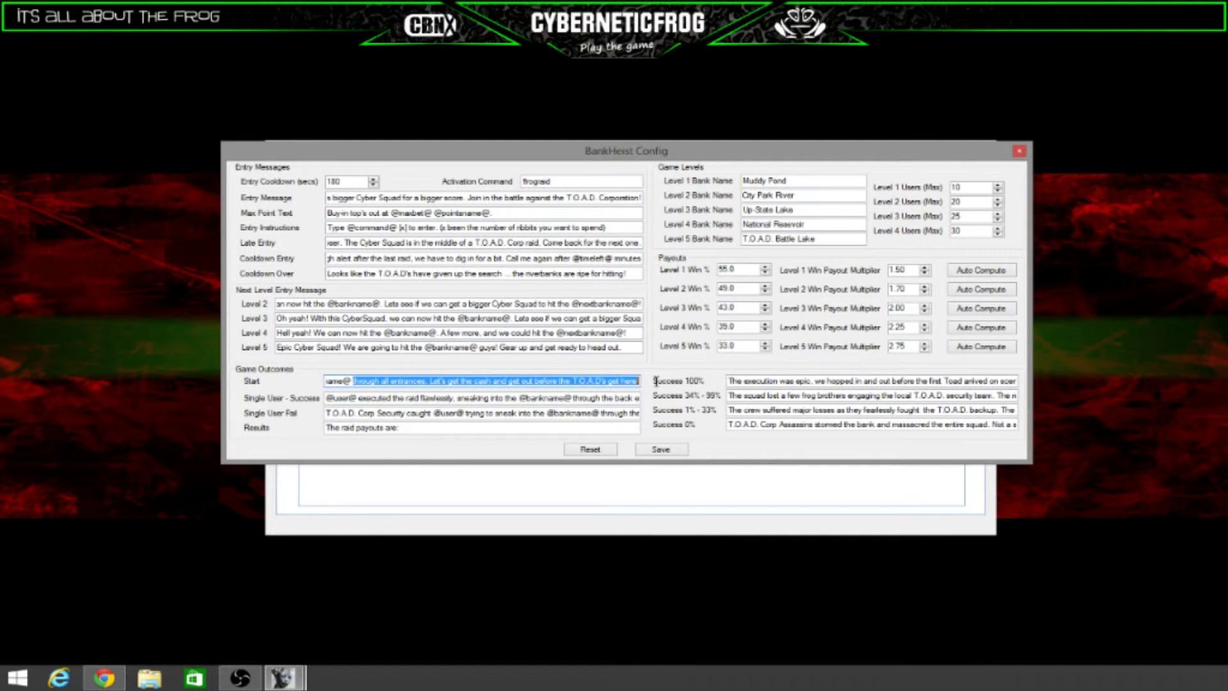
{"action": "left_click", "coordinate": [432, 381]}
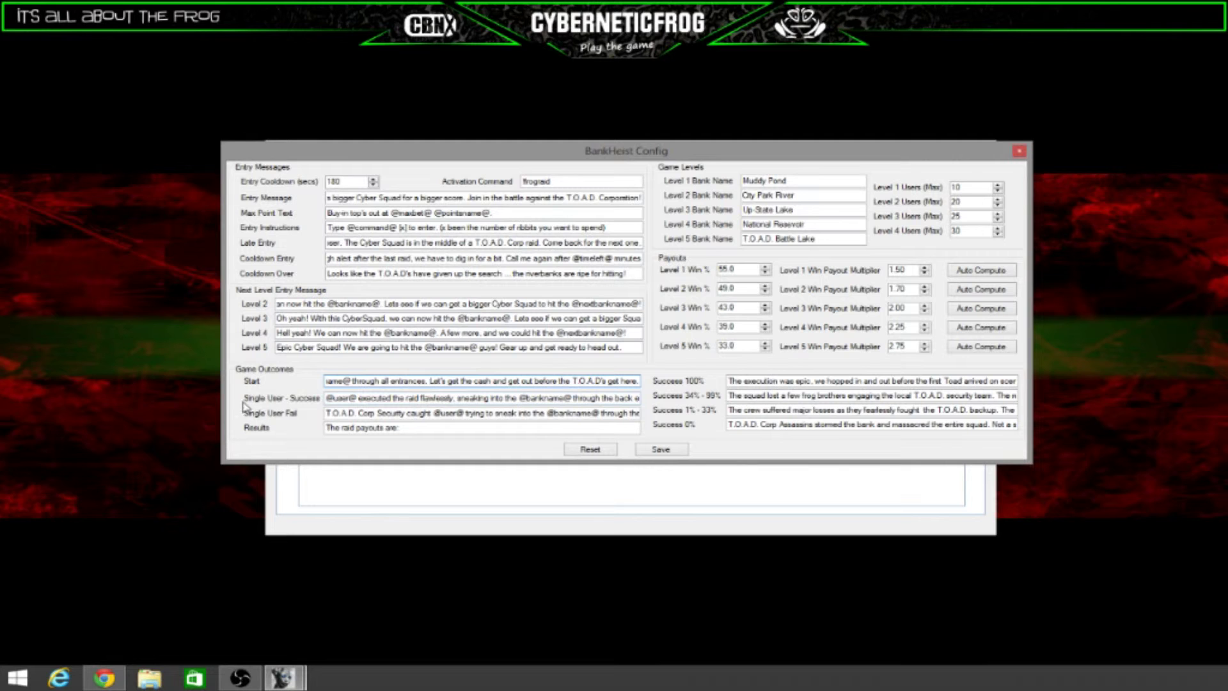
{"action": "left_click_drag", "start_coordinate": [356, 399], "coordinate": [327, 400]}
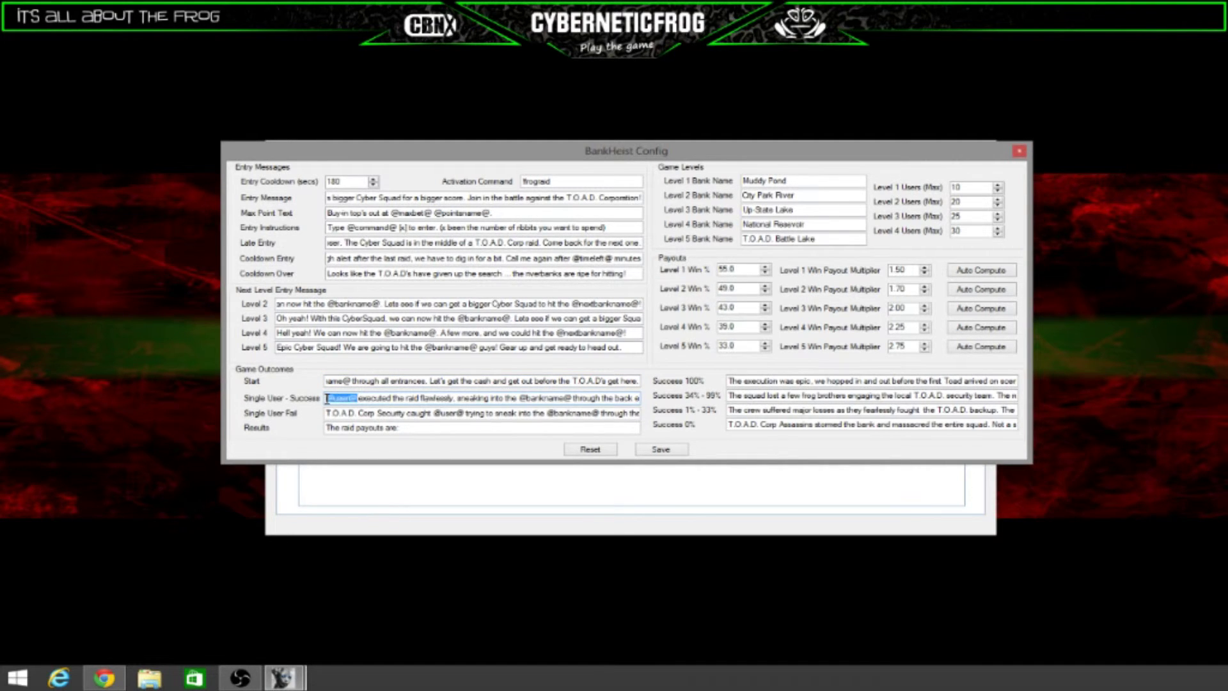
{"action": "left_click_drag", "start_coordinate": [519, 398], "coordinate": [570, 401]}
{"action": "left_click", "coordinate": [788, 183]}
{"action": "left_click", "coordinate": [798, 198]}
{"action": "left_click", "coordinate": [799, 210]}
{"action": "left_click_drag", "start_coordinate": [569, 398], "coordinate": [653, 401]}
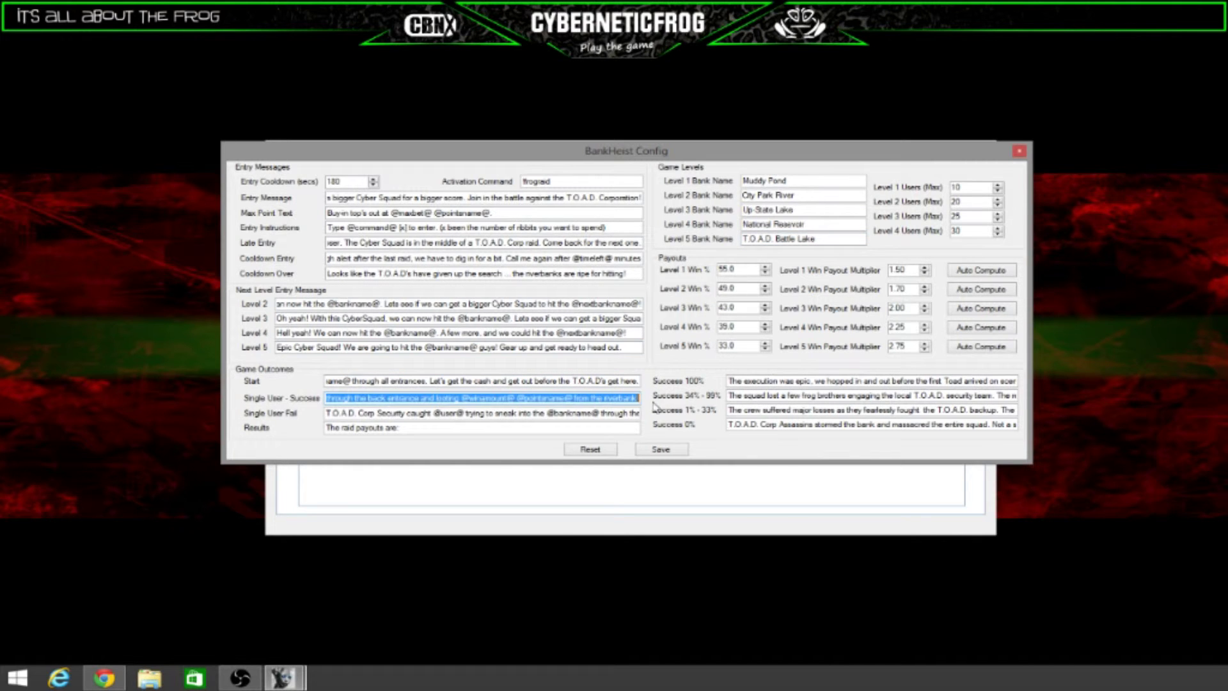
{"action": "left_click", "coordinate": [566, 397]}
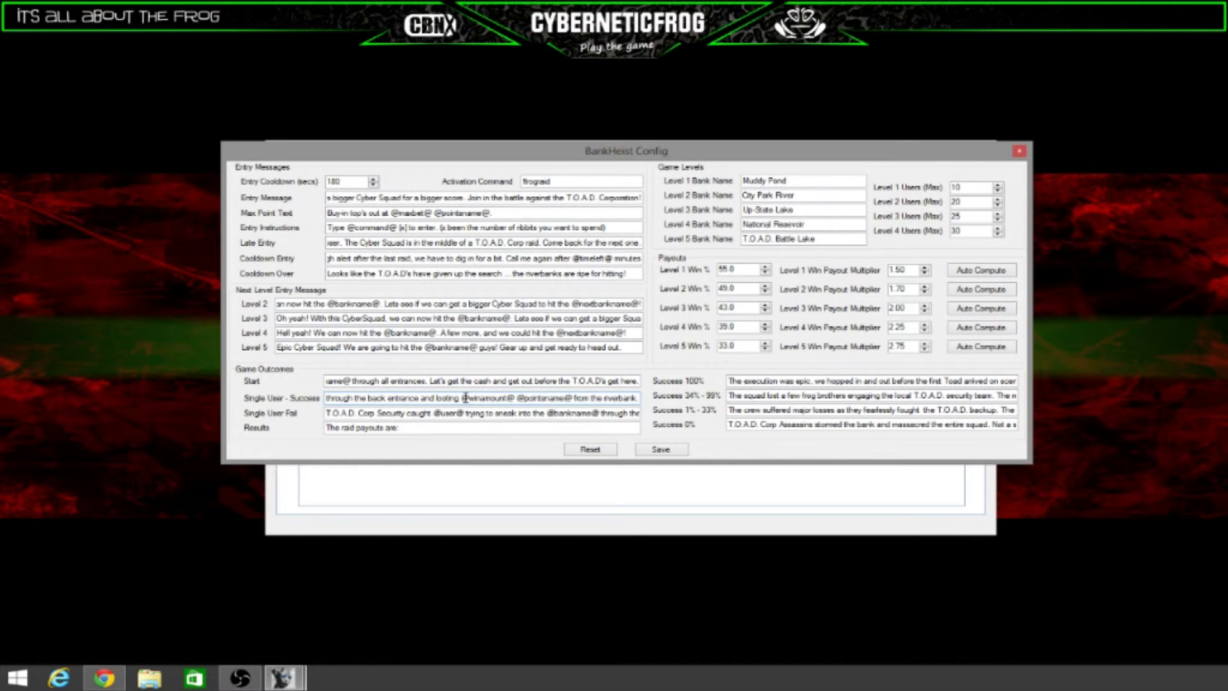
{"action": "left_click_drag", "start_coordinate": [463, 398], "coordinate": [514, 401]}
{"action": "left_click", "coordinate": [909, 270]}
{"action": "left_click", "coordinate": [913, 290]}
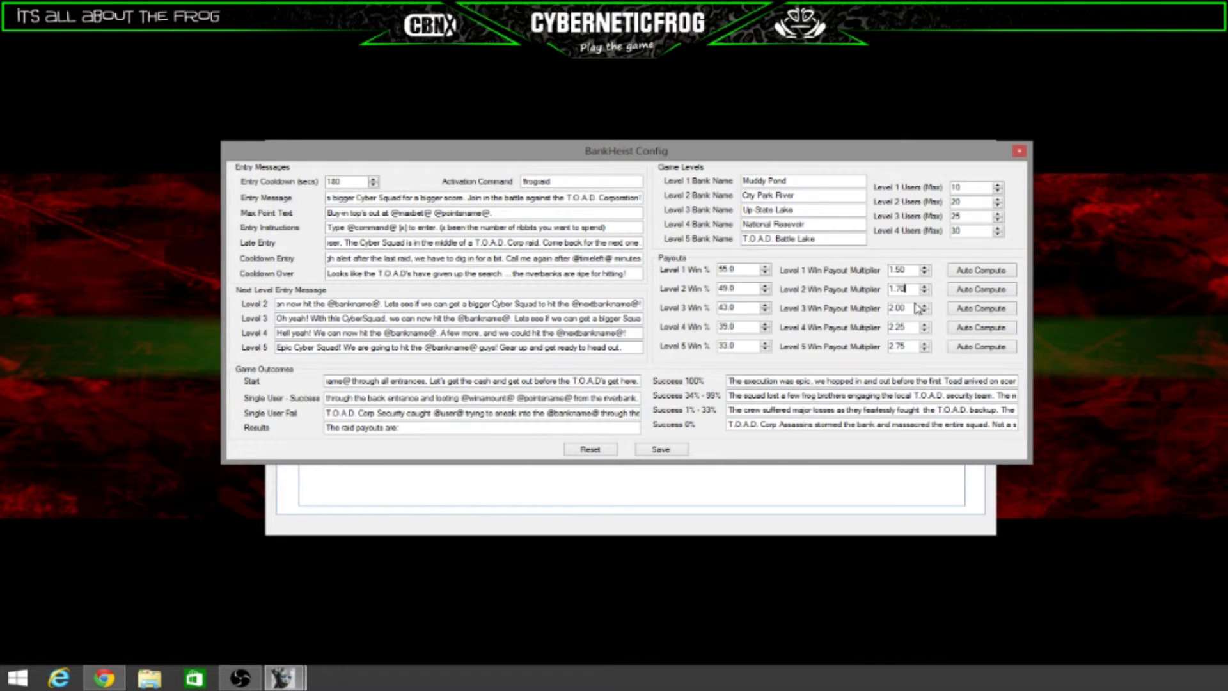
{"action": "left_click", "coordinate": [913, 347]}
{"action": "left_click_drag", "start_coordinate": [573, 398], "coordinate": [517, 398]}
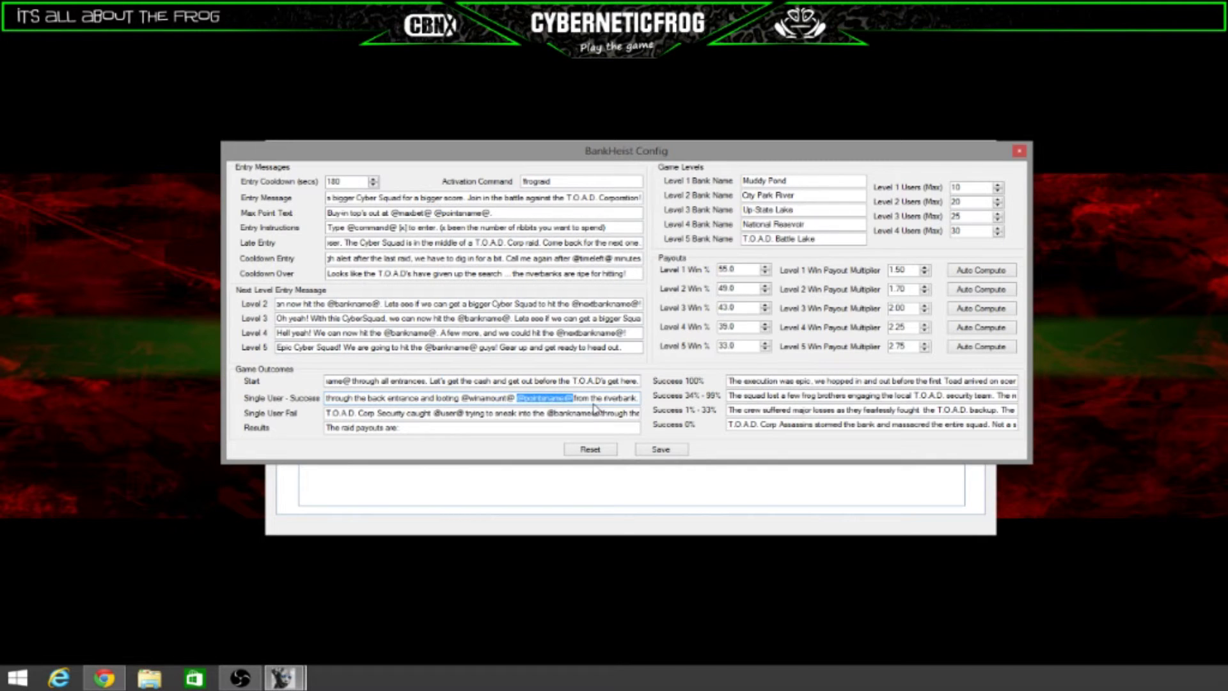
{"action": "left_click", "coordinate": [594, 399]}
{"action": "left_click_drag", "start_coordinate": [589, 399], "coordinate": [650, 403]}
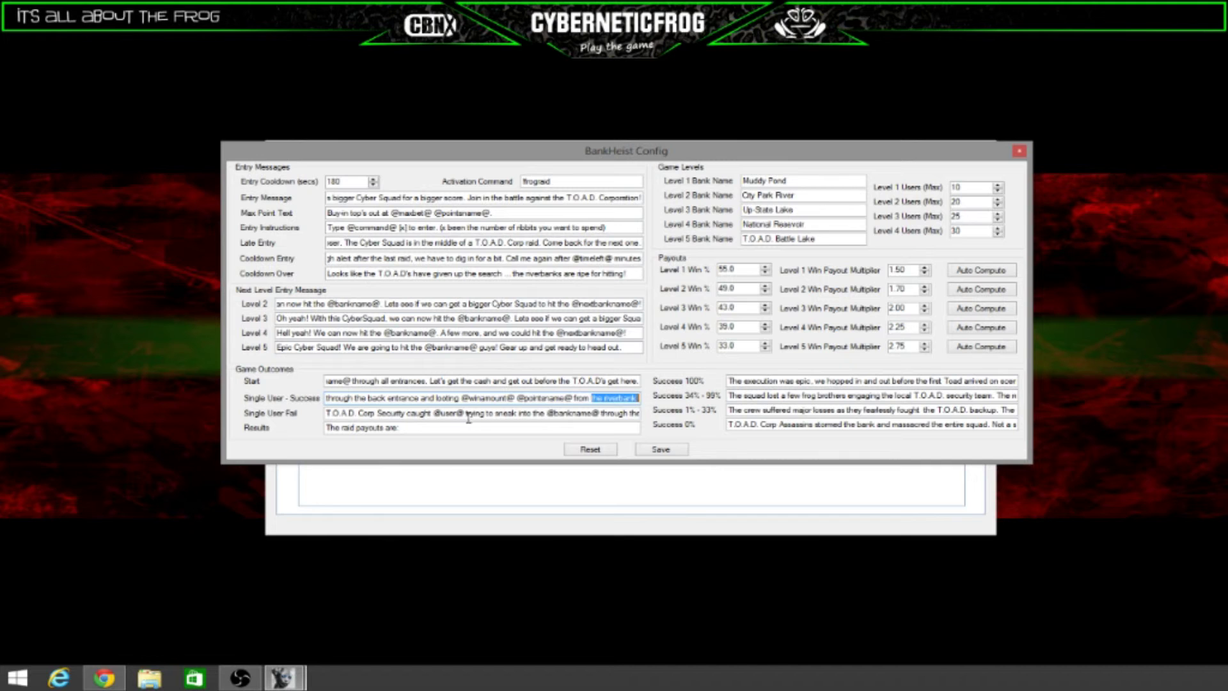
{"action": "left_click", "coordinate": [335, 414]}
{"action": "left_click_drag", "start_coordinate": [436, 413], "coordinate": [464, 416]}
{"action": "left_click_drag", "start_coordinate": [548, 415], "coordinate": [601, 416]}
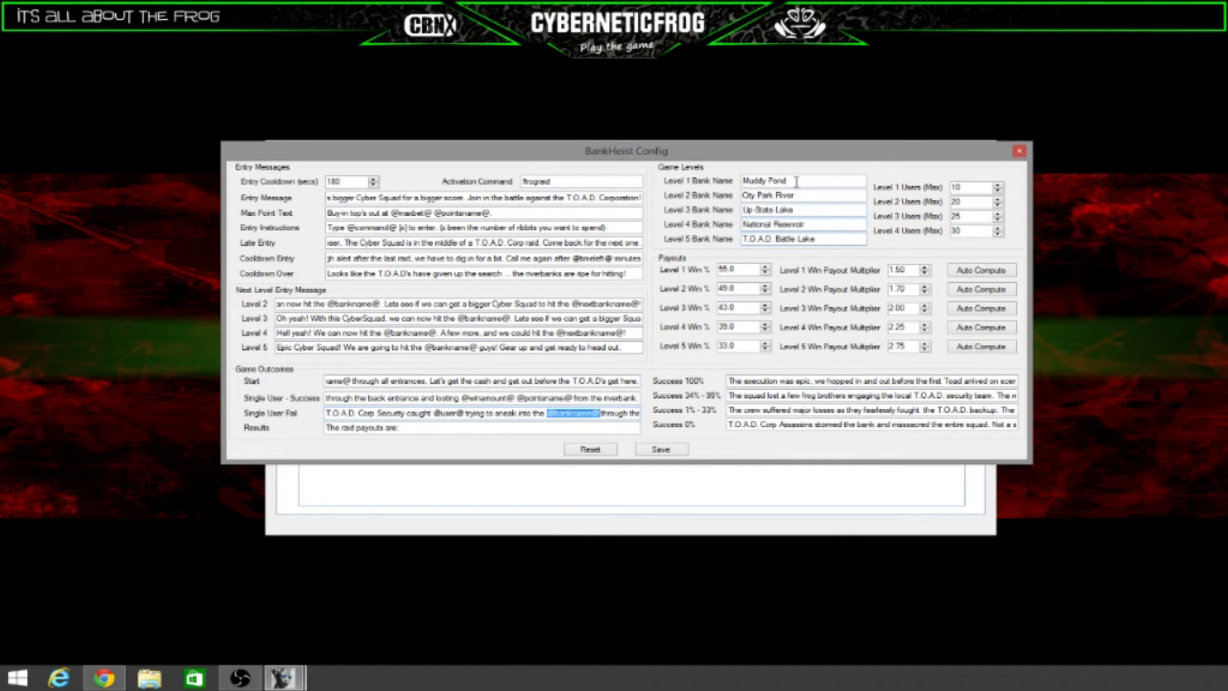
{"action": "left_click", "coordinate": [797, 182]}
{"action": "left_click", "coordinate": [804, 224]}
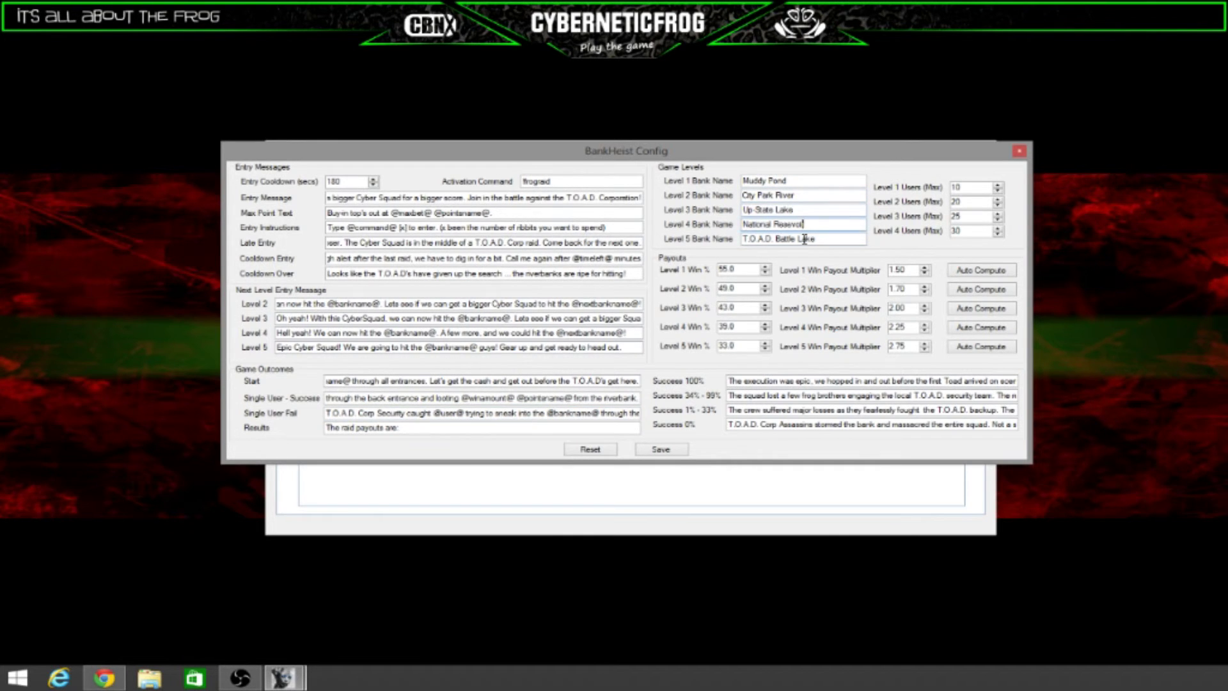
{"action": "left_click", "coordinate": [816, 239]}
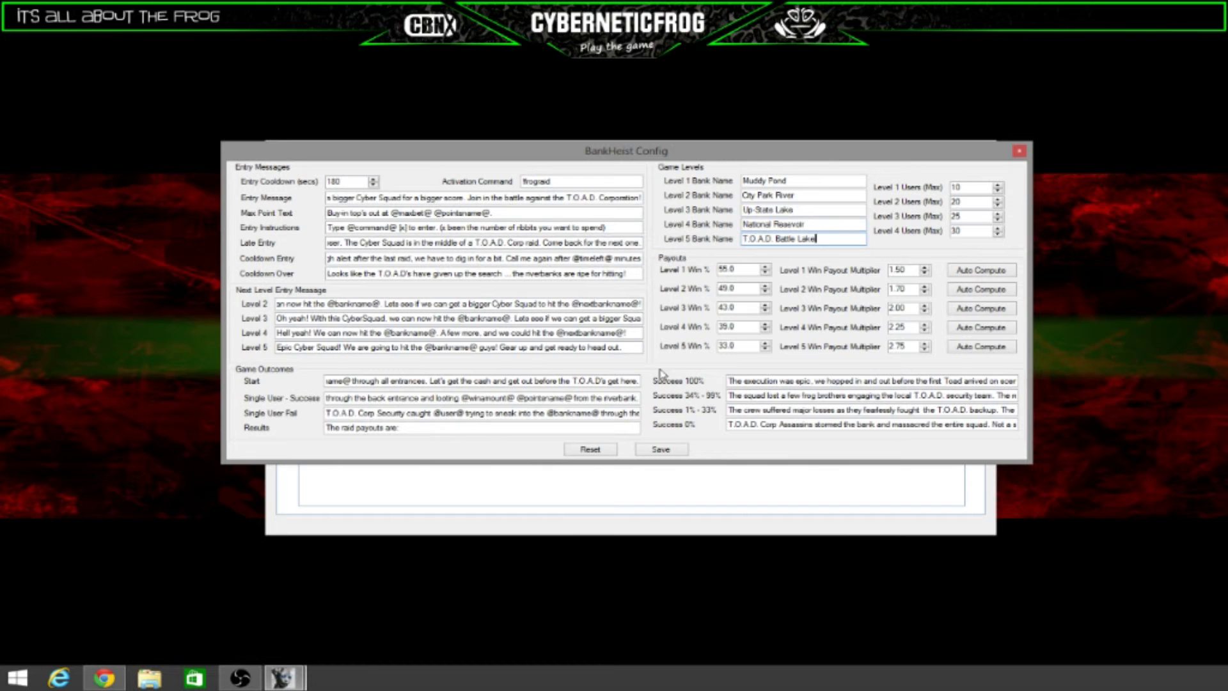
{"action": "left_click_drag", "start_coordinate": [588, 413], "coordinate": [653, 413]}
{"action": "left_click", "coordinate": [602, 415]}
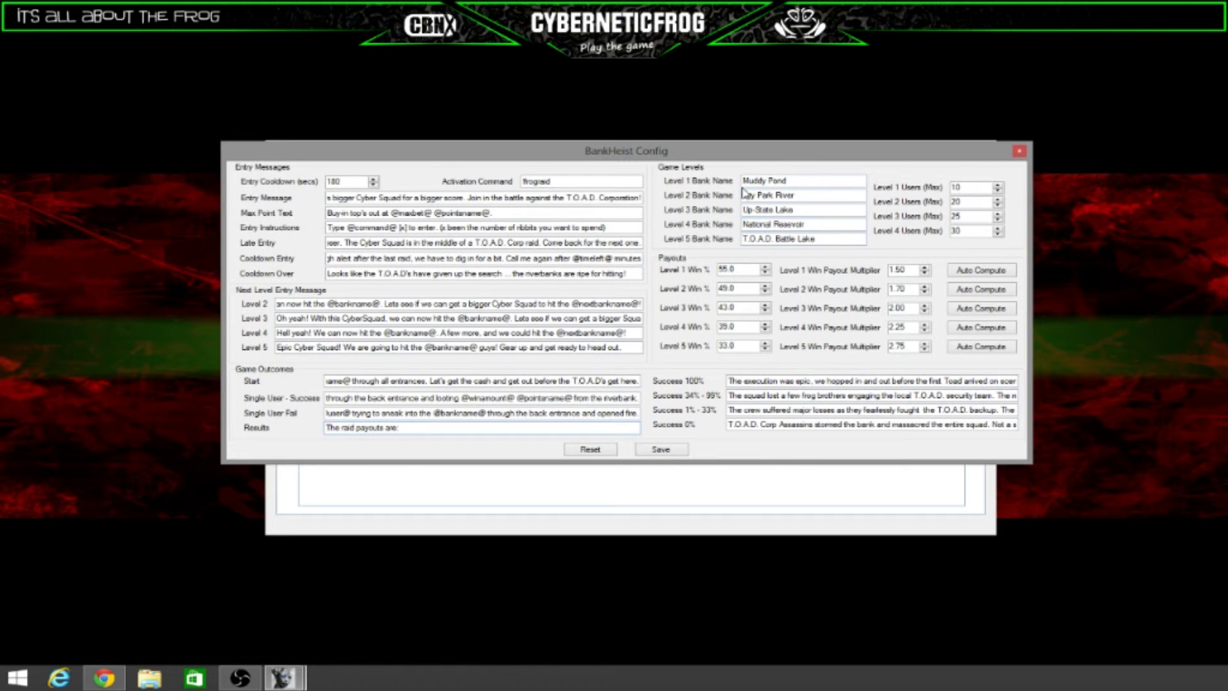
{"action": "mouse_move", "coordinate": [792, 184]}
{"action": "left_mouse_down"}
{"action": "mouse_move", "coordinate": [739, 197]}
{"action": "mouse_move", "coordinate": [806, 199]}
{"action": "mouse_move", "coordinate": [733, 208]}
{"action": "mouse_move", "coordinate": [808, 218]}
{"action": "mouse_move", "coordinate": [740, 226]}
{"action": "left_mouse_up"}
{"action": "left_click", "coordinate": [813, 184]}
Check the Level 4–5 bank names and the Level 1, 2 and 4 maximum users values
{"action": "mouse_move", "coordinate": [823, 240]}
{"action": "left_mouse_down"}
{"action": "mouse_move", "coordinate": [737, 240]}
{"action": "mouse_move", "coordinate": [823, 241]}
{"action": "left_mouse_up"}
{"action": "left_click", "coordinate": [962, 187]}
{"action": "left_click", "coordinate": [969, 200]}
{"action": "left_click", "coordinate": [970, 232]}
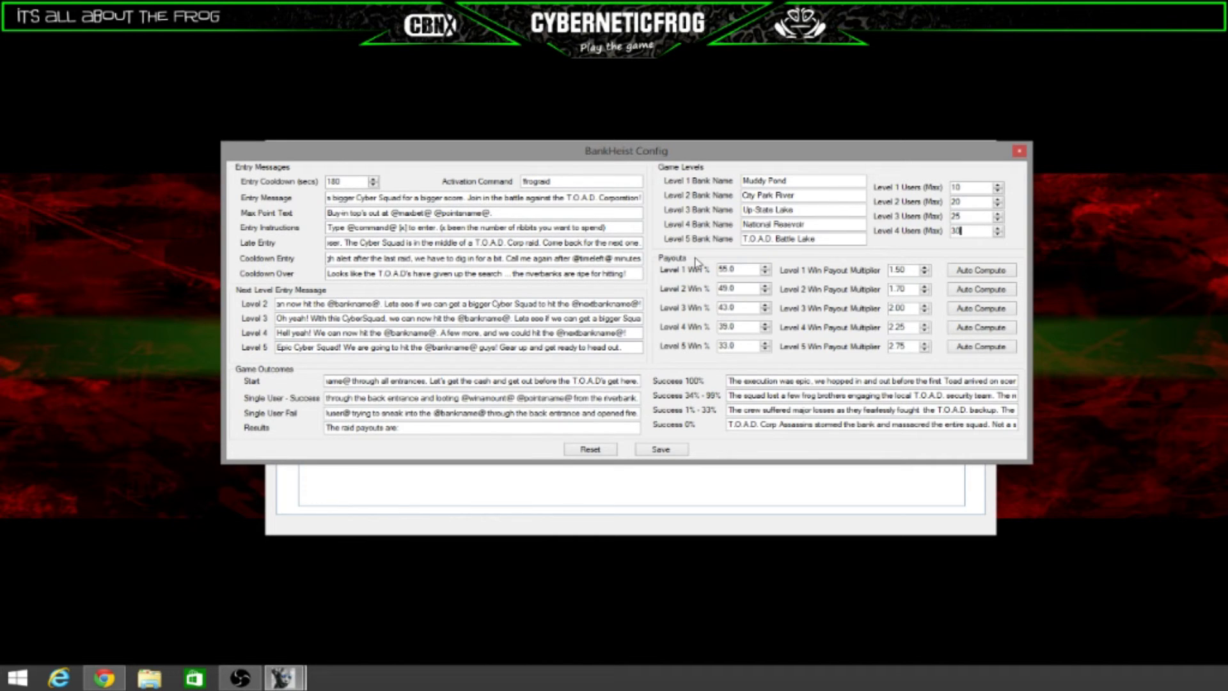
Raise the Level 1 win percentage slightly and settle its payout multiplier at 1.55
{"action": "left_click", "coordinate": [741, 268]}
{"action": "left_click", "coordinate": [765, 268]}
{"action": "left_click", "coordinate": [925, 267]}
{"action": "left_click", "coordinate": [926, 269]}
{"action": "left_click", "coordinate": [925, 273]}
Auto-compute the Level 2–5 payout multipliers to 1.78, 2.05, 2.28 and 2.73
{"action": "left_click", "coordinate": [966, 290]}
{"action": "left_click", "coordinate": [972, 310]}
{"action": "left_click", "coordinate": [977, 327]}
{"action": "left_click", "coordinate": [984, 349]}
{"action": "left_click_drag", "start_coordinate": [970, 382], "coordinate": [1031, 387]}
{"action": "left_click", "coordinate": [854, 382]}
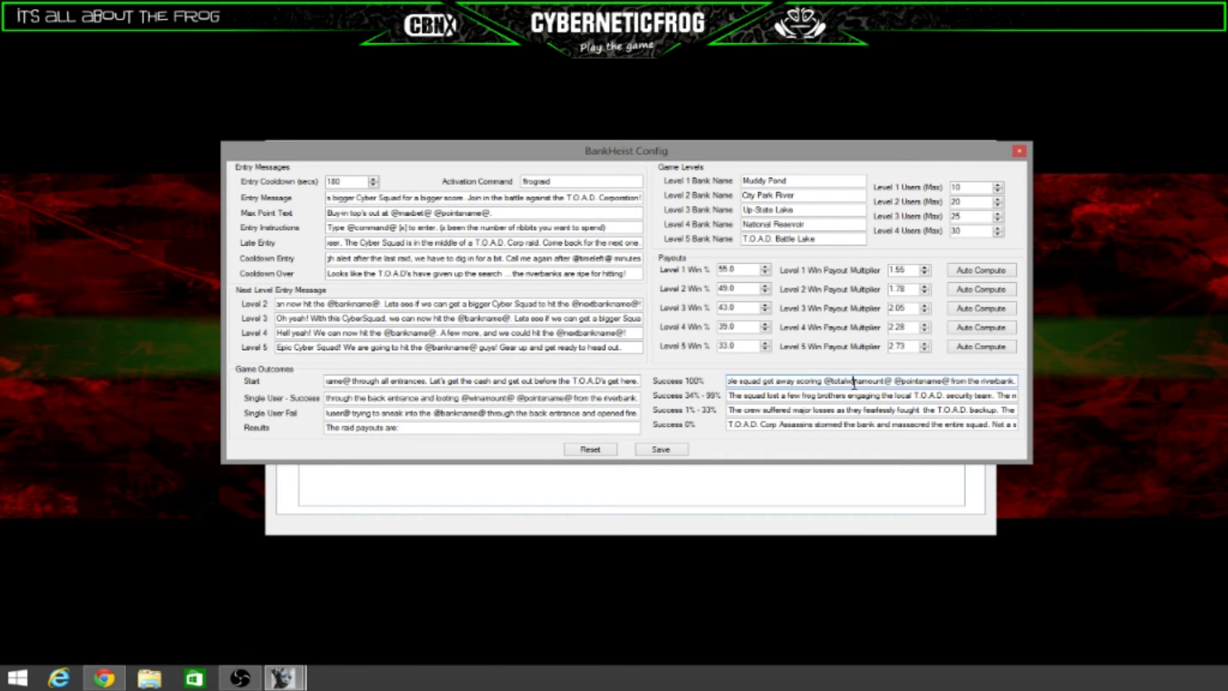
{"action": "left_click_drag", "start_coordinate": [825, 382], "coordinate": [950, 384]}
{"action": "left_click", "coordinate": [729, 396]}
{"action": "key", "text": "ctrl+a"}
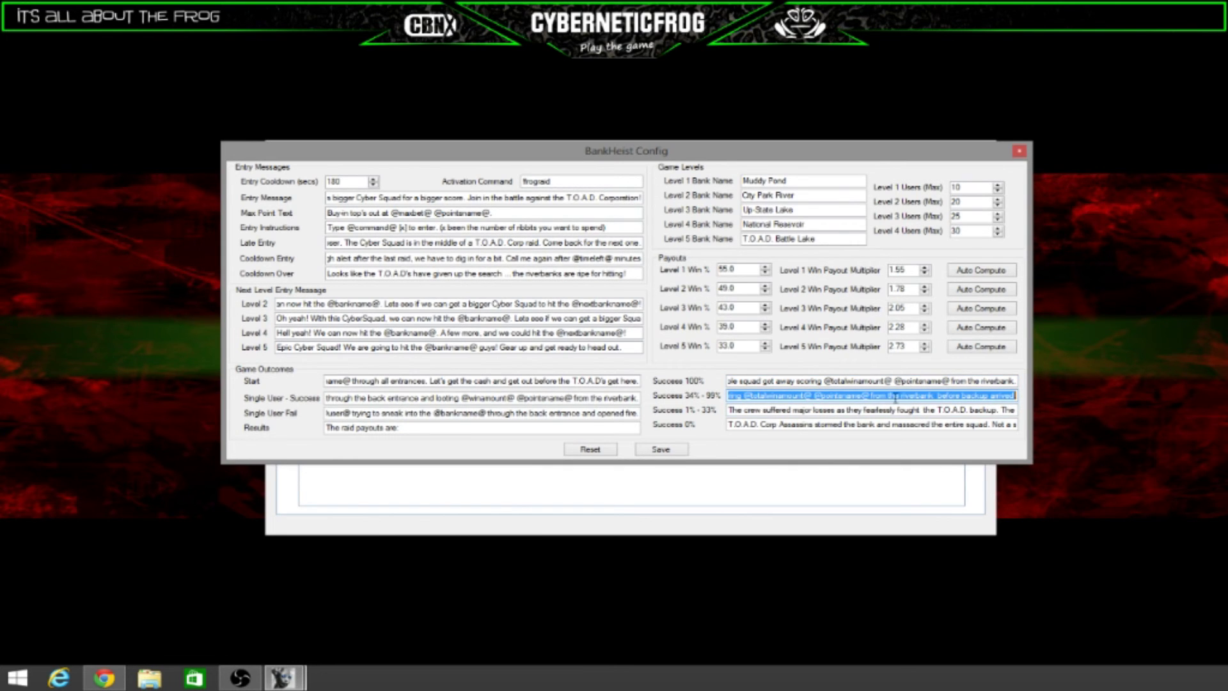
{"action": "left_click_drag", "start_coordinate": [743, 396], "coordinate": [870, 396]}
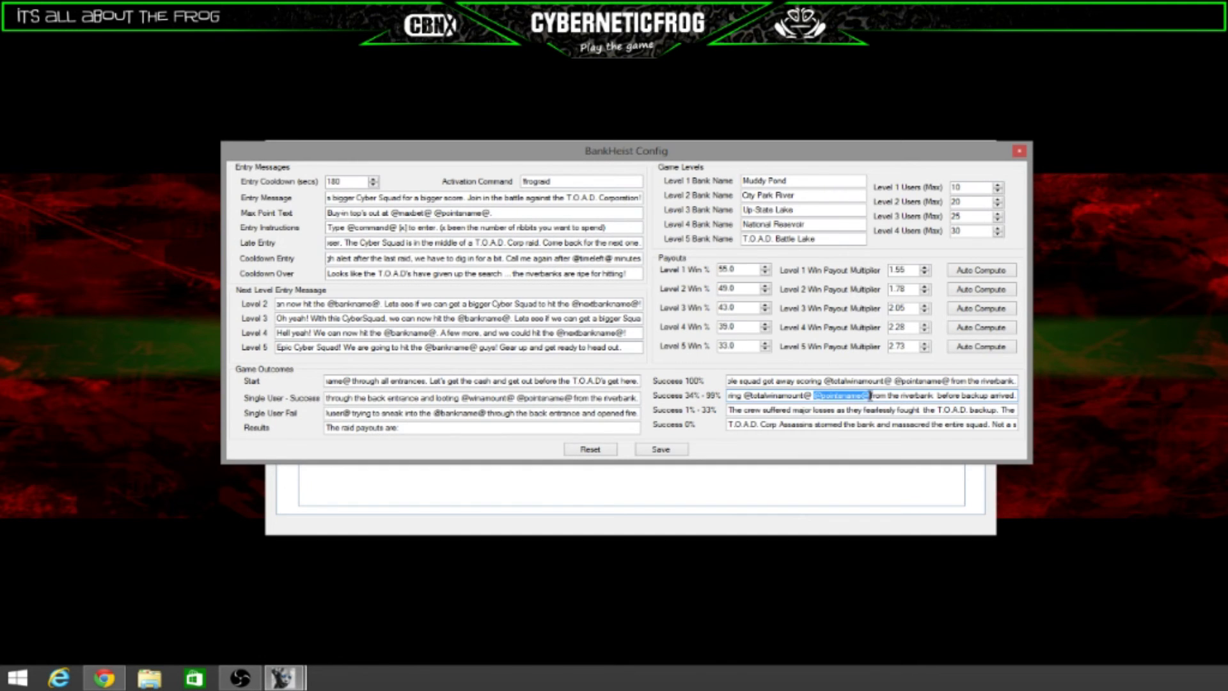
{"action": "left_click", "coordinate": [785, 410]}
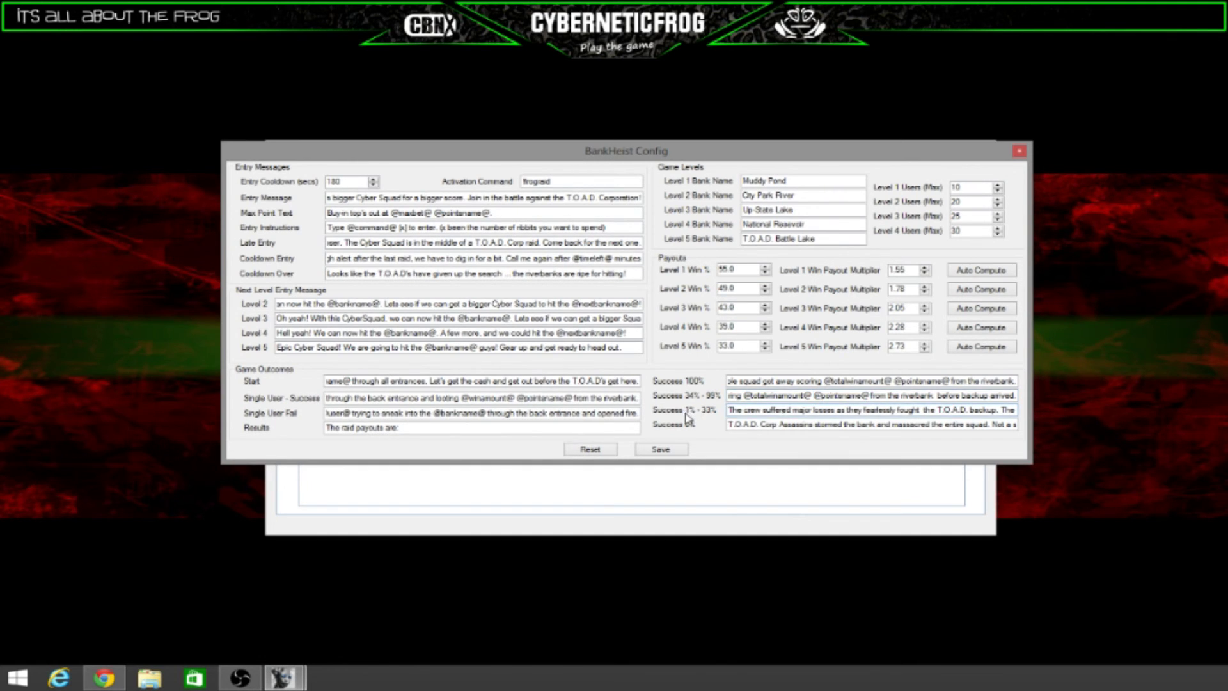
{"action": "left_click_drag", "start_coordinate": [937, 410], "coordinate": [1026, 410]}
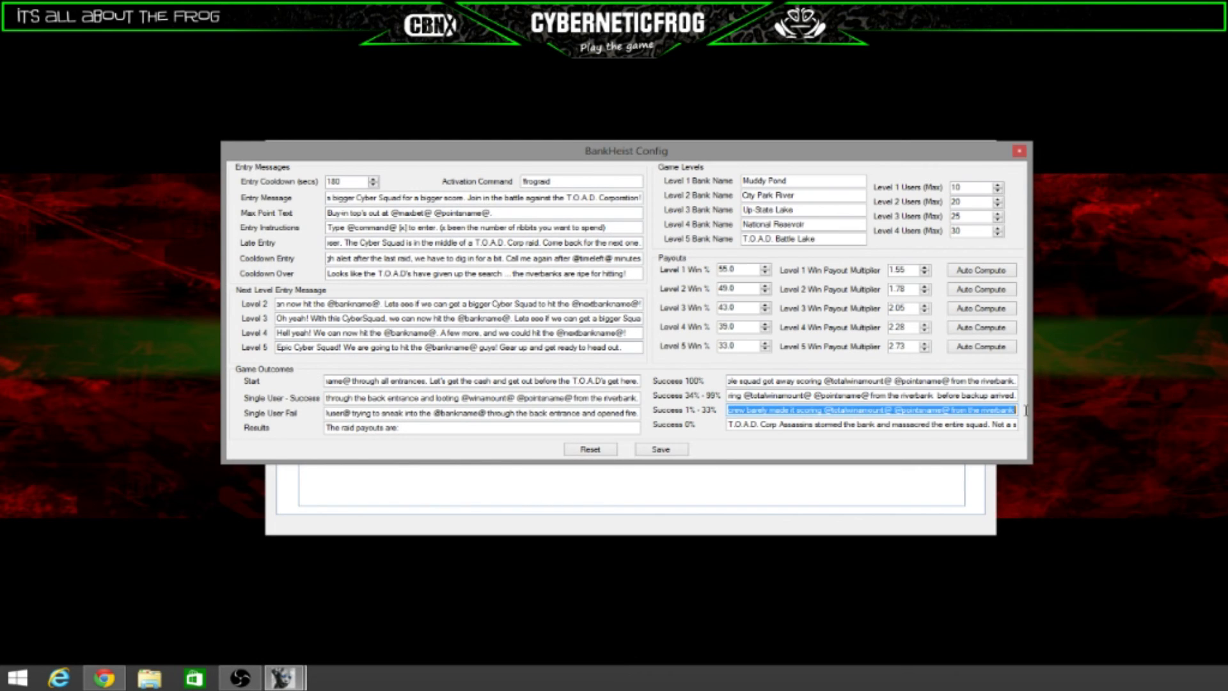
{"action": "left_click", "coordinate": [862, 410]}
{"action": "mouse_move", "coordinate": [825, 409]}
{"action": "left_mouse_down"}
{"action": "mouse_move", "coordinate": [949, 409]}
{"action": "mouse_move", "coordinate": [898, 425]}
{"action": "mouse_move", "coordinate": [1023, 428]}
{"action": "mouse_move", "coordinate": [783, 419]}
{"action": "left_mouse_up"}
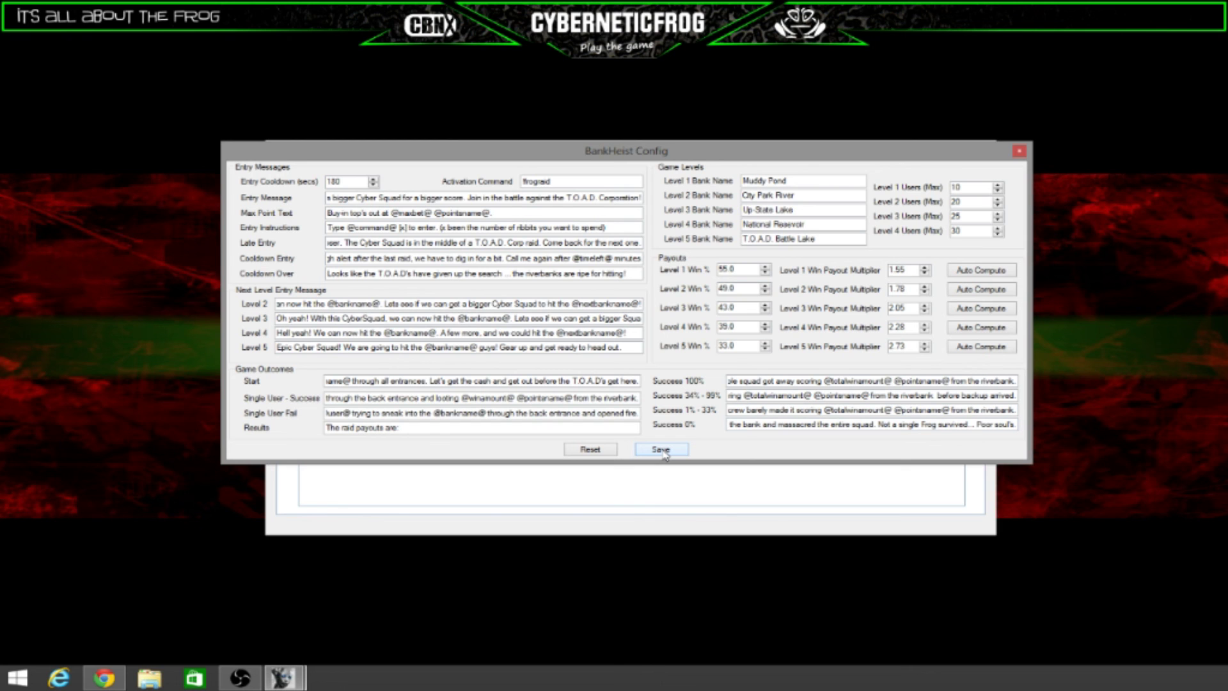
Save the BankHeist Config and close it, returning to Mini Games
{"action": "left_click", "coordinate": [1019, 151]}
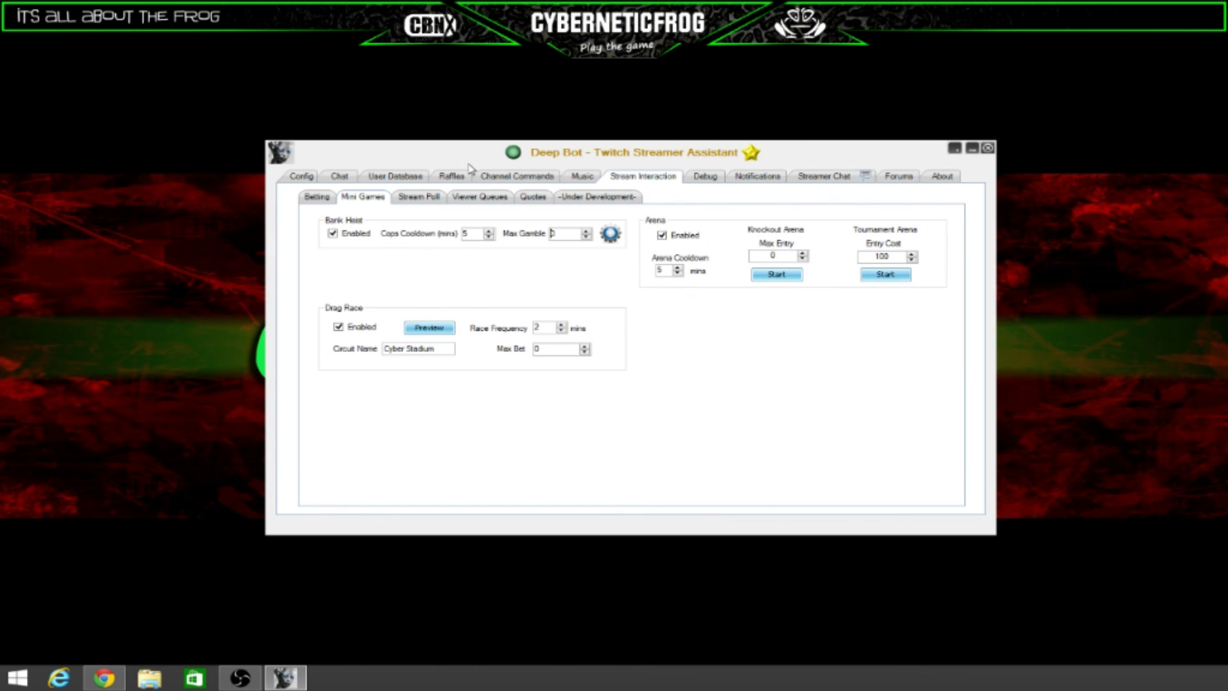